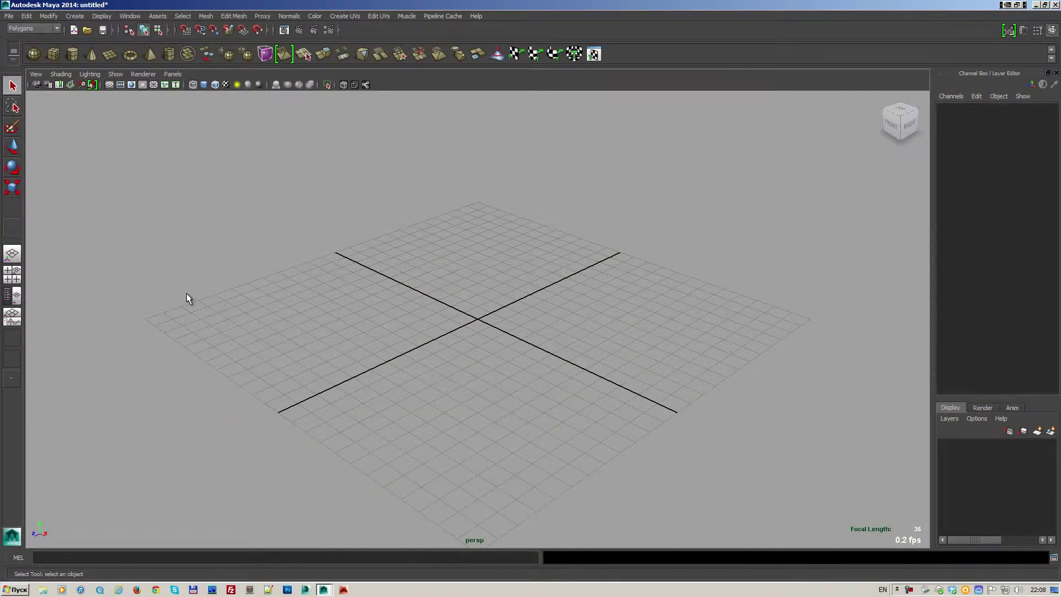
Switch to the Persp/Outliner layout and widen the Outliner pane beside the perspective view.
{"action": "left_click", "coordinate": [23, 294]}
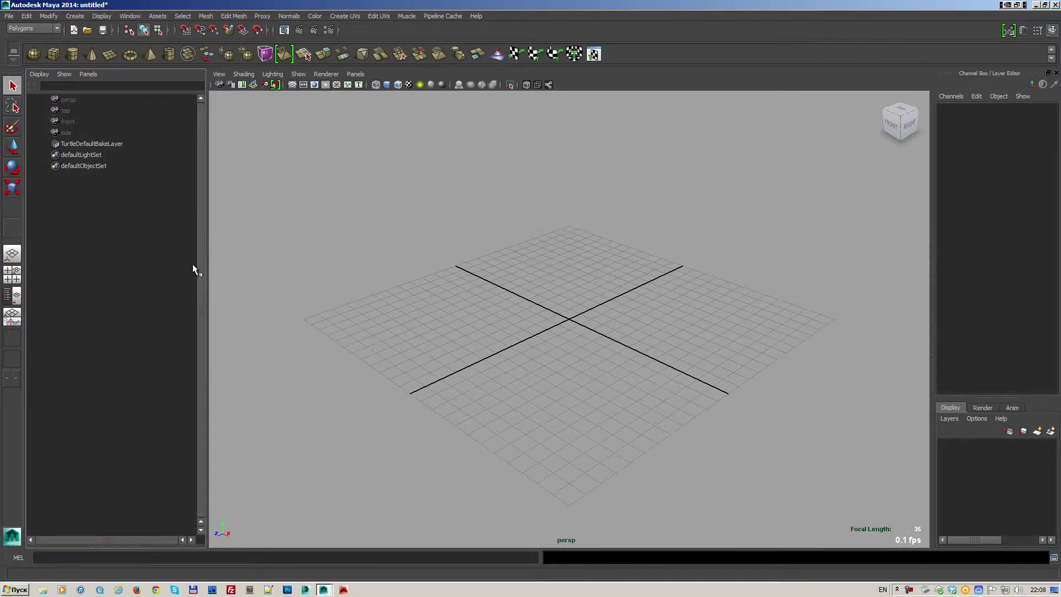
{"action": "left_click_drag", "start_coordinate": [211, 241], "coordinate": [431, 260]}
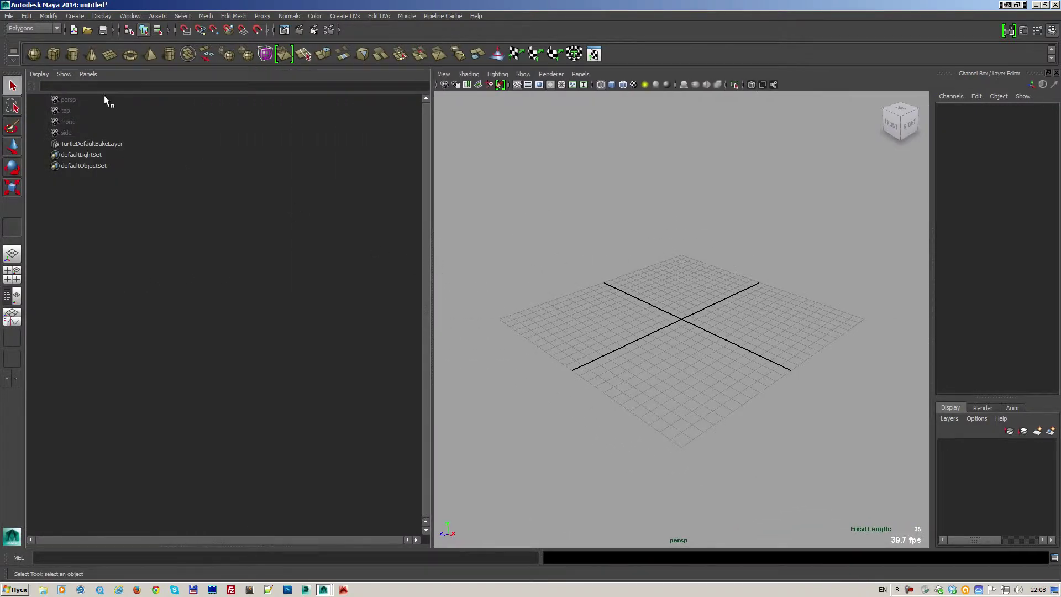
{"action": "left_click", "coordinate": [90, 75]}
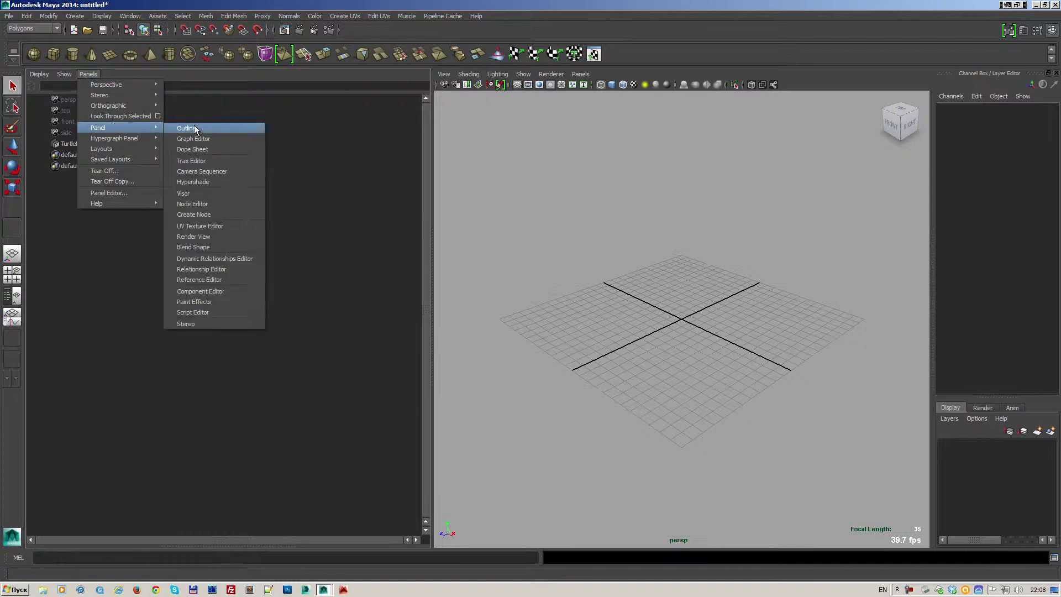
Replace the Outliner with a Node Editor, show the Attribute Editor, and adjust the pane width.
{"action": "left_click", "coordinate": [187, 203]}
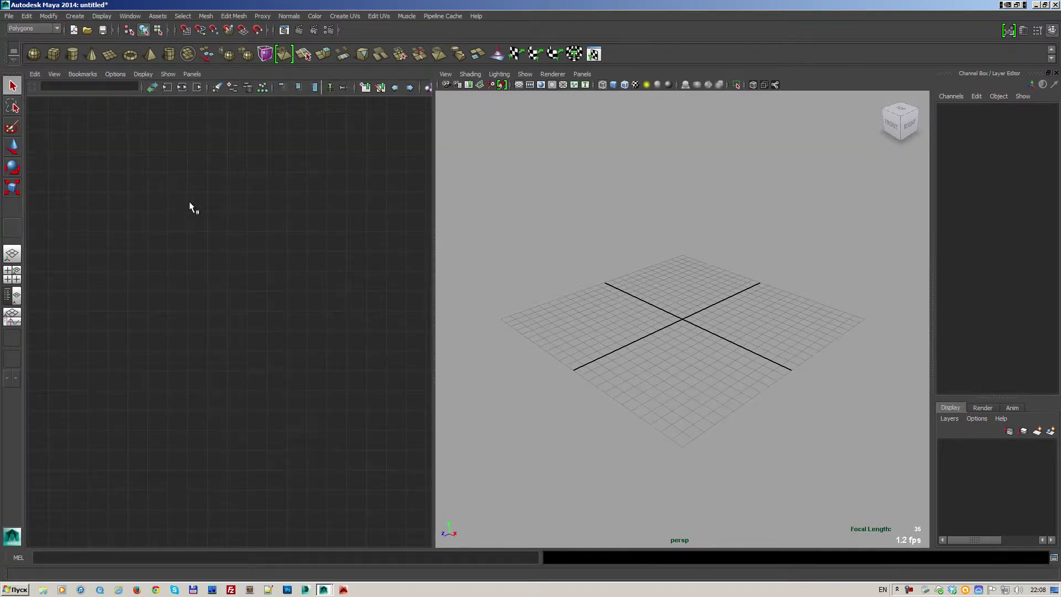
{"action": "left_click_drag", "start_coordinate": [433, 244], "coordinate": [456, 257]}
{"action": "mouse_move", "coordinate": [900, 122]}
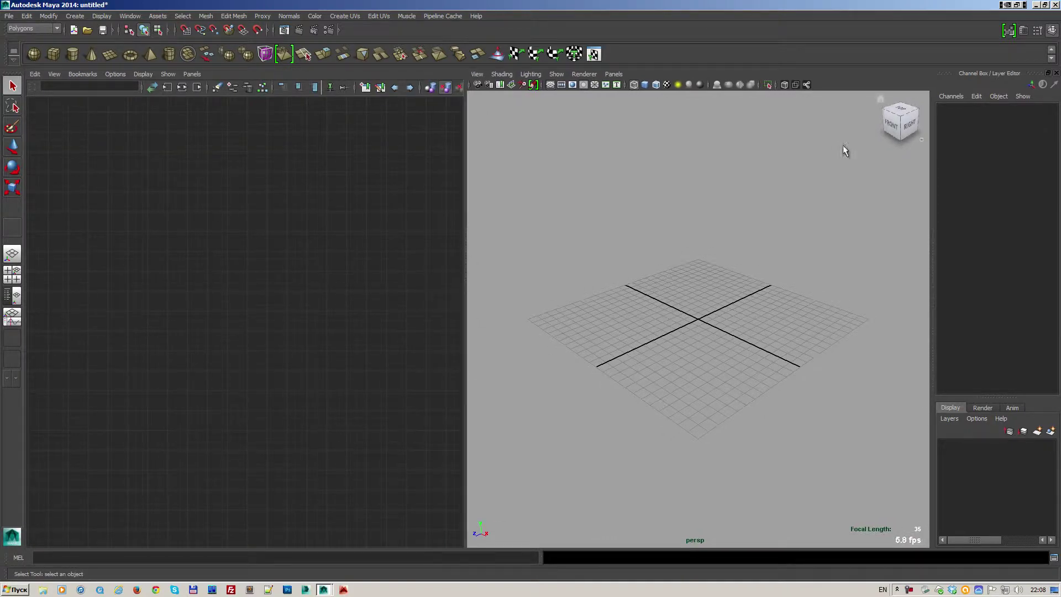
{"action": "left_click", "coordinate": [1024, 30]}
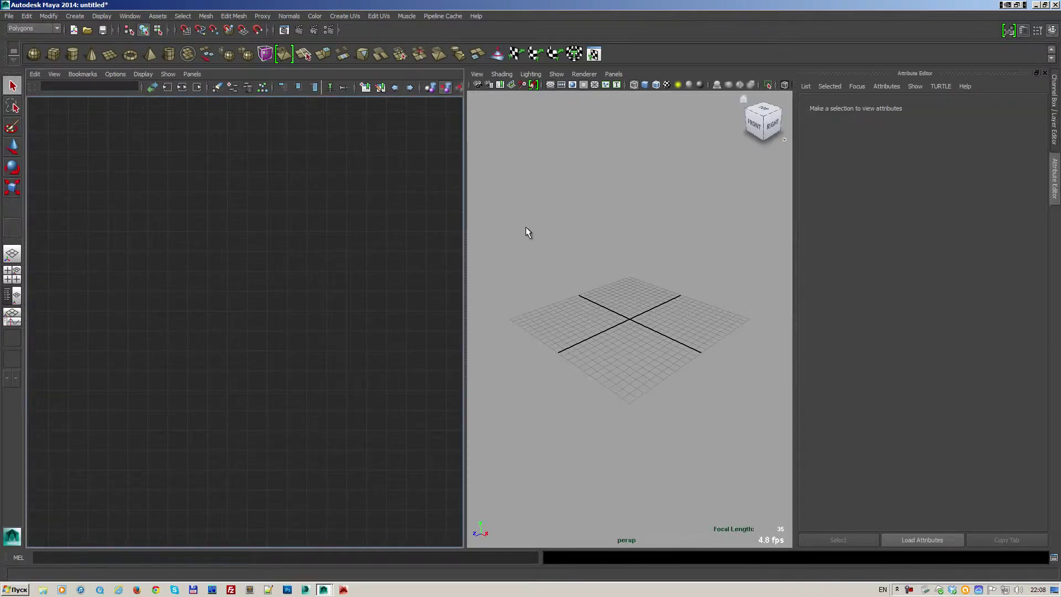
{"action": "left_click_drag", "start_coordinate": [465, 228], "coordinate": [431, 243]}
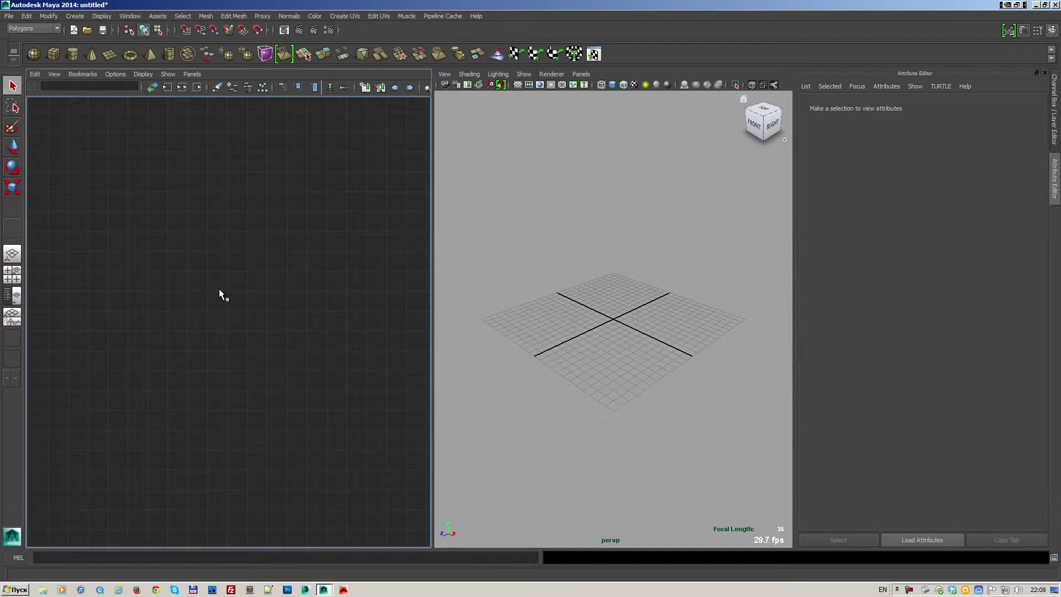
Create a polyCylinder1 node in the Node Editor and move it up-left.
{"action": "key", "text": "Tab"}
{"action": "type", "text": "poly"}
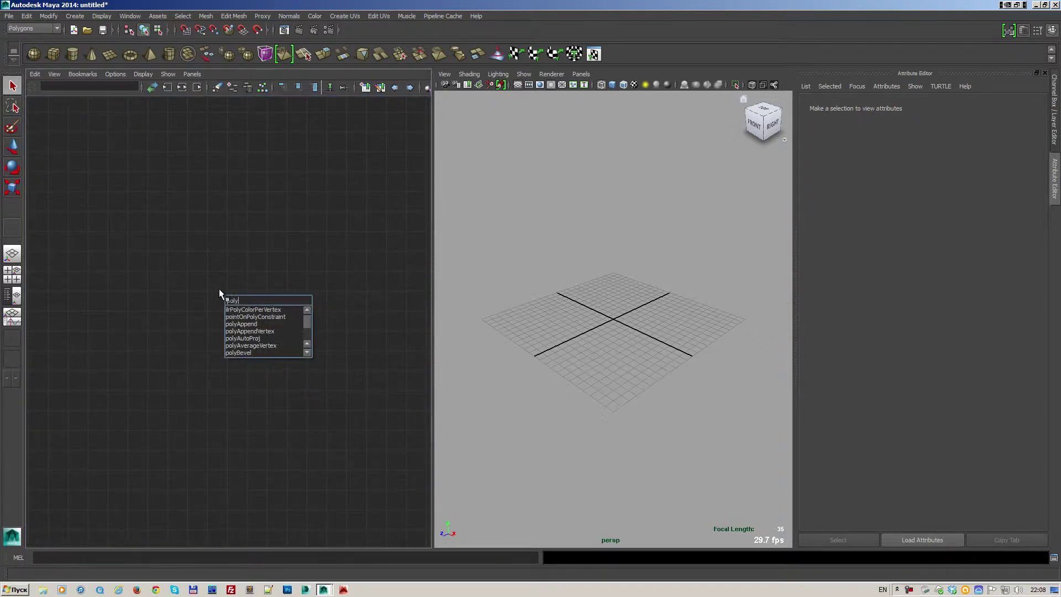
{"action": "type", "text": "Cyl"}
{"action": "key", "text": "Down"}
{"action": "key", "text": "Down"}
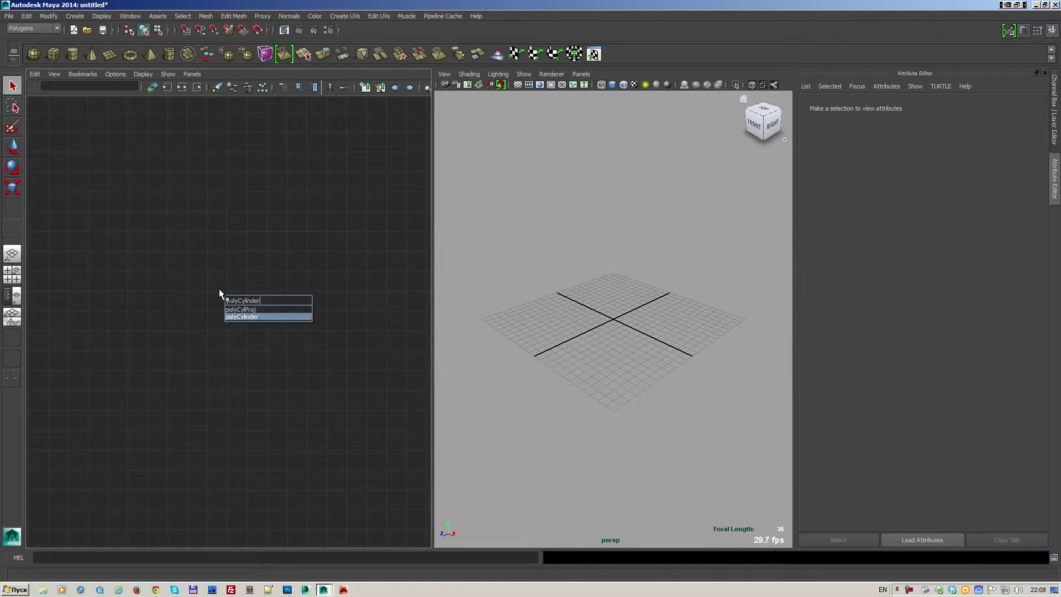
{"action": "key", "text": "Return"}
{"action": "left_click_drag", "start_coordinate": [289, 298], "coordinate": [170, 209]}
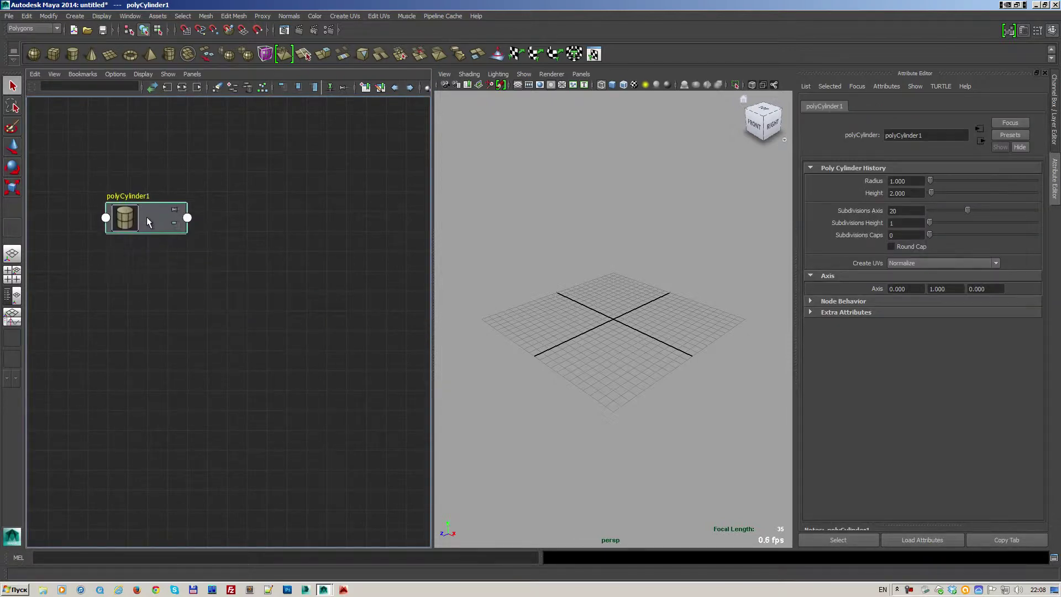
Create a mesh node and separate polySurfaceShape1 and polySurface1 in the graph.
{"action": "key", "text": "Tab"}
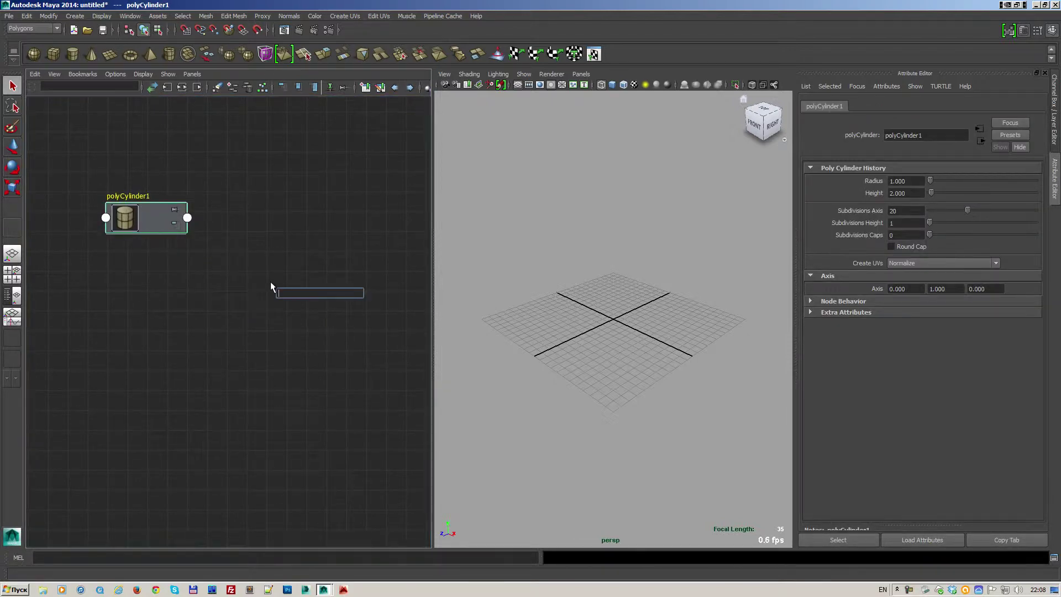
{"action": "type", "text": "mesh"}
{"action": "key", "text": "Down"}
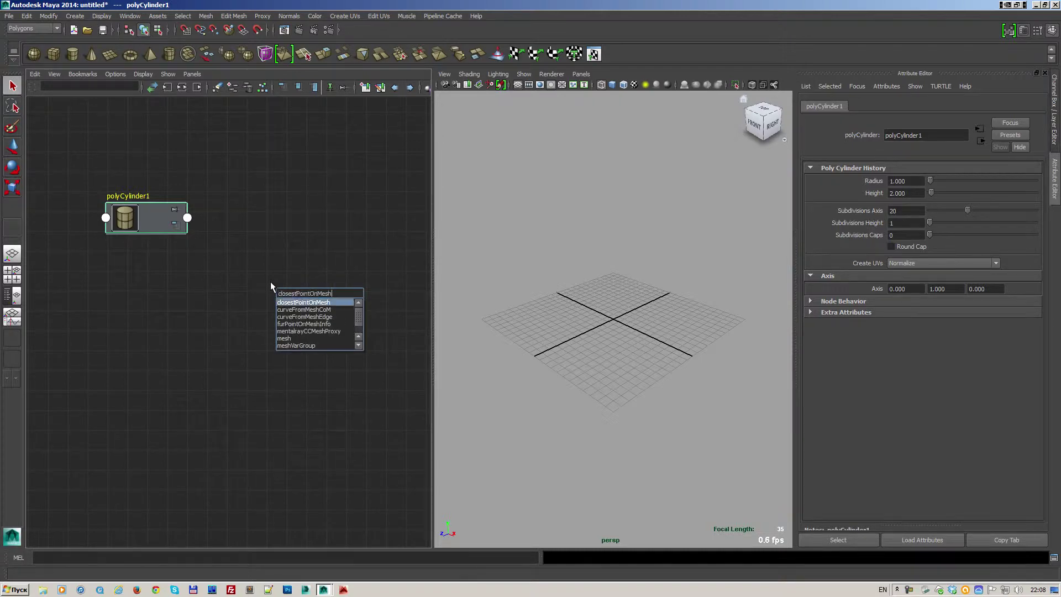
{"action": "key", "text": "Down"}
{"action": "key", "text": "Down"}
{"action": "key", "text": "Down"}
{"action": "key", "text": "Down"}
{"action": "key", "text": "Return"}
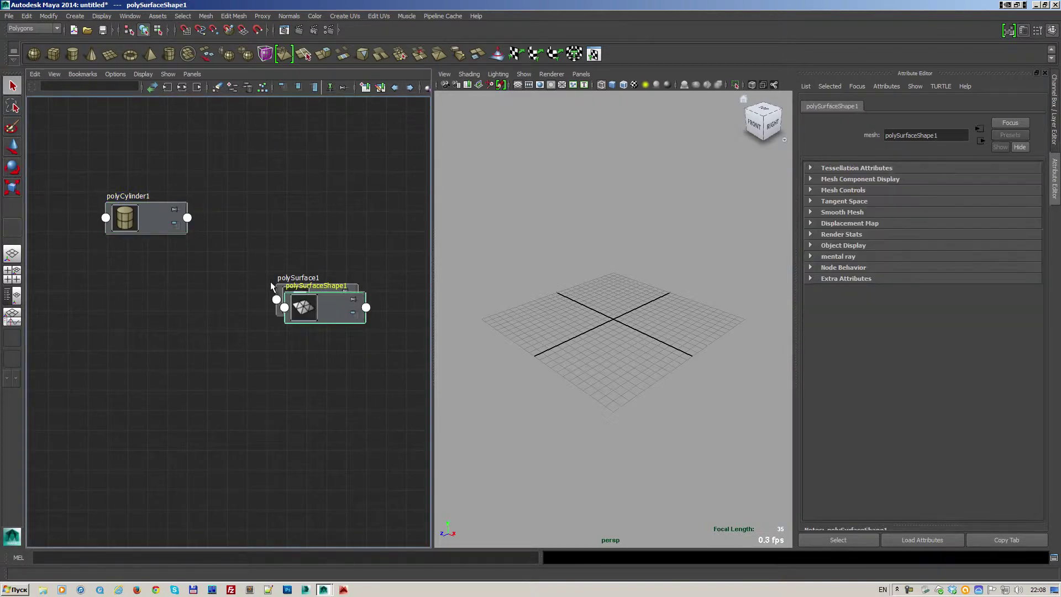
{"action": "mouse_move", "coordinate": [322, 315]}
{"action": "left_mouse_down"}
{"action": "mouse_move", "coordinate": [267, 370]}
{"action": "mouse_move", "coordinate": [286, 267]}
{"action": "mouse_move", "coordinate": [322, 217]}
{"action": "left_mouse_up"}
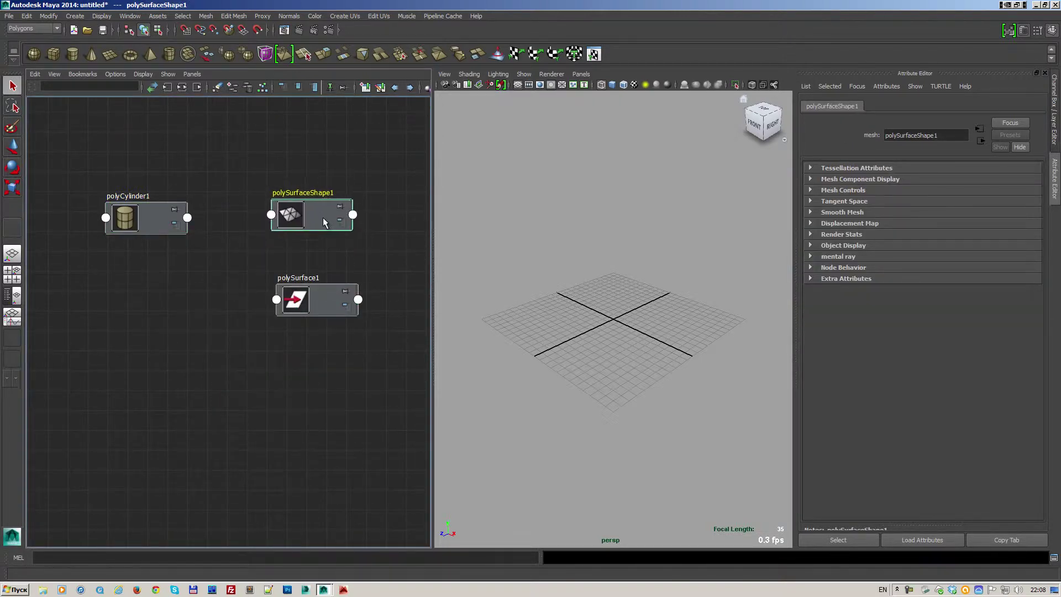
{"action": "left_click_drag", "start_coordinate": [316, 315], "coordinate": [131, 310]}
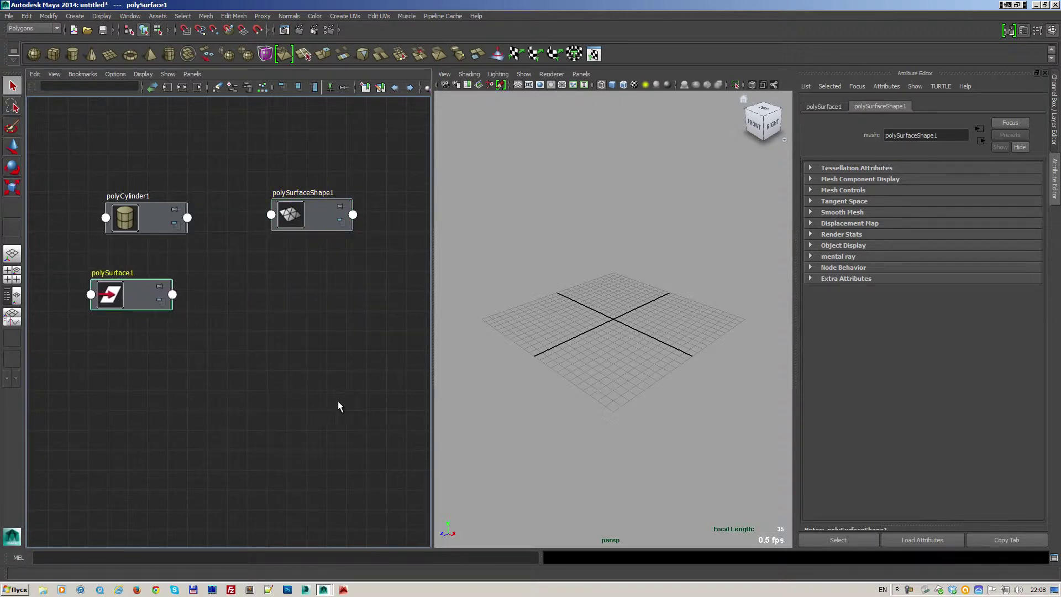
Create a lambert2 material node with its lambert2SG shading group.
{"action": "key", "text": "Tab"}
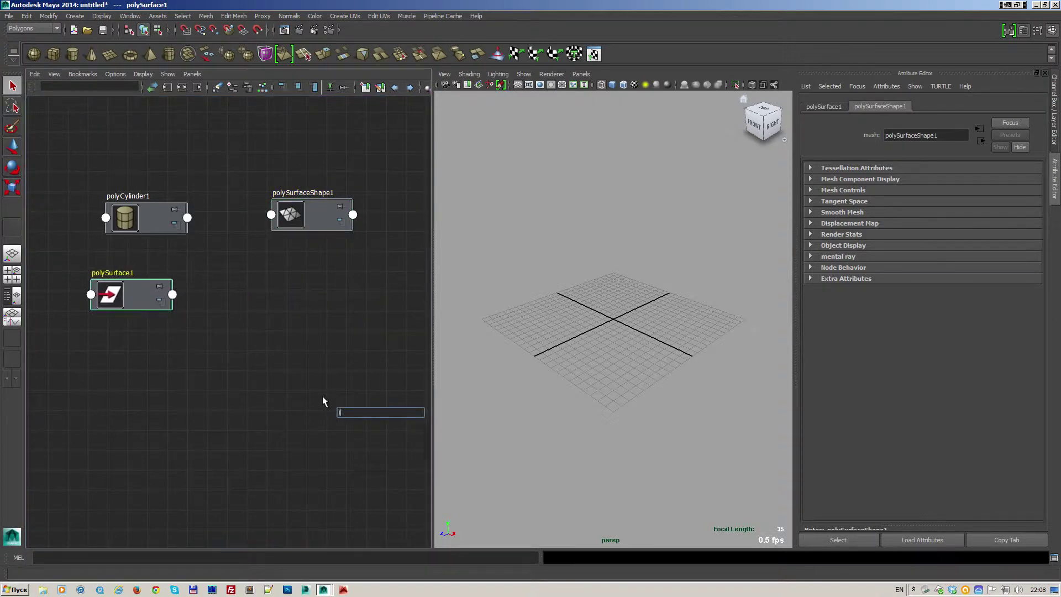
{"action": "type", "text": "lambert"}
{"action": "key", "text": "Down"}
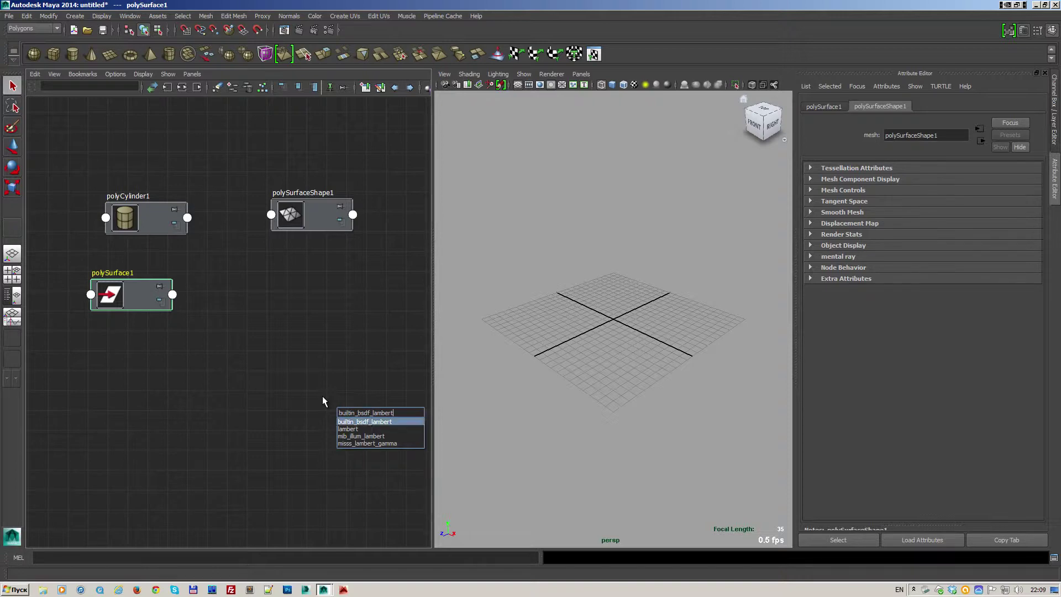
{"action": "key", "text": "Down"}
{"action": "key", "text": "Return"}
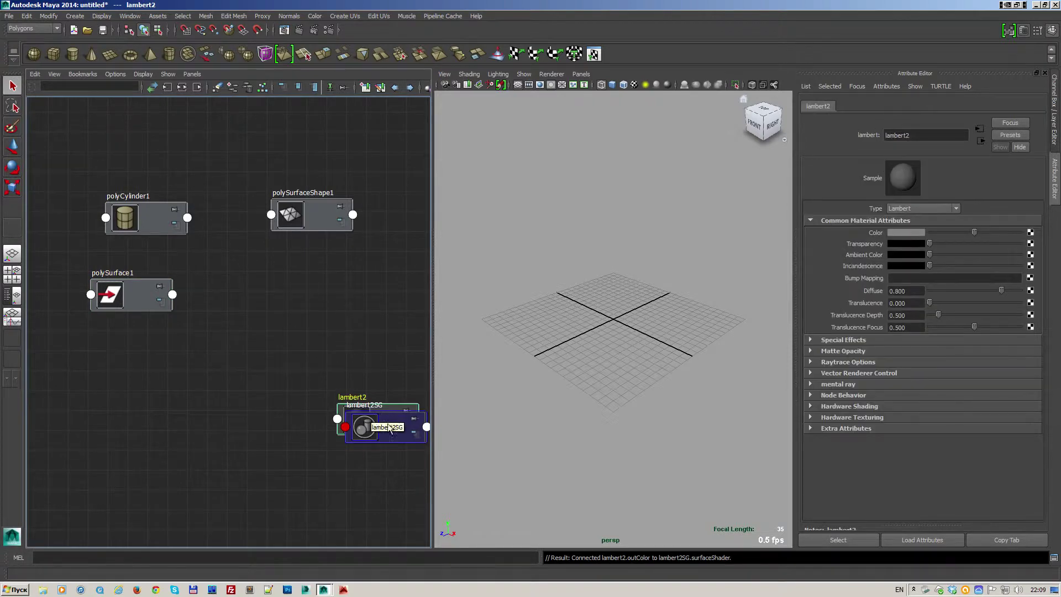
Spread lambert2, lambert2SG and polyCylinder1 apart in the graph.
{"action": "left_click_drag", "start_coordinate": [364, 426], "coordinate": [362, 344]}
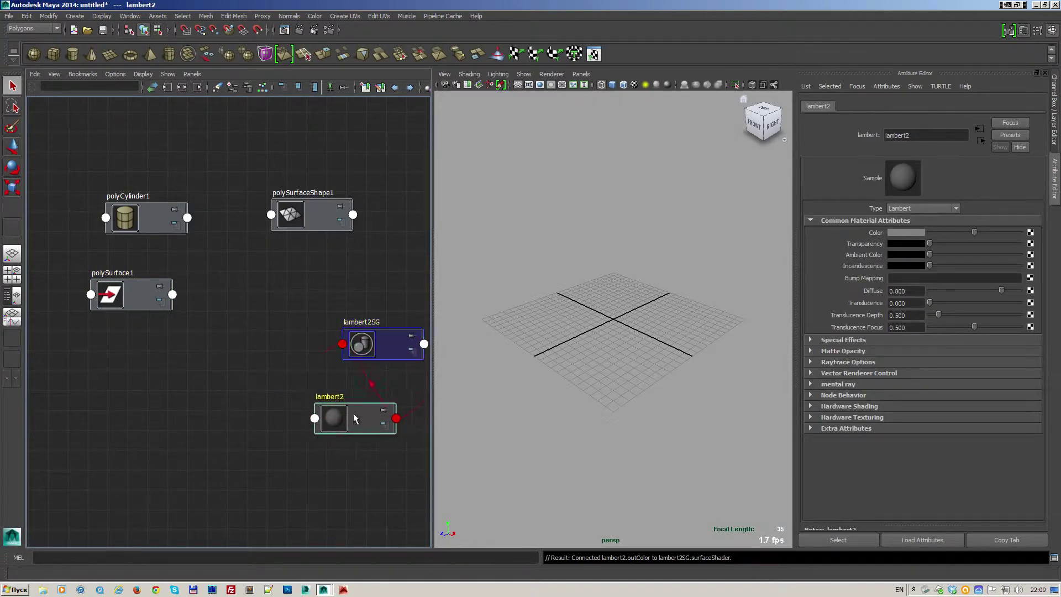
{"action": "left_click_drag", "start_coordinate": [363, 428], "coordinate": [199, 406]}
{"action": "left_click_drag", "start_coordinate": [381, 353], "coordinate": [361, 357]}
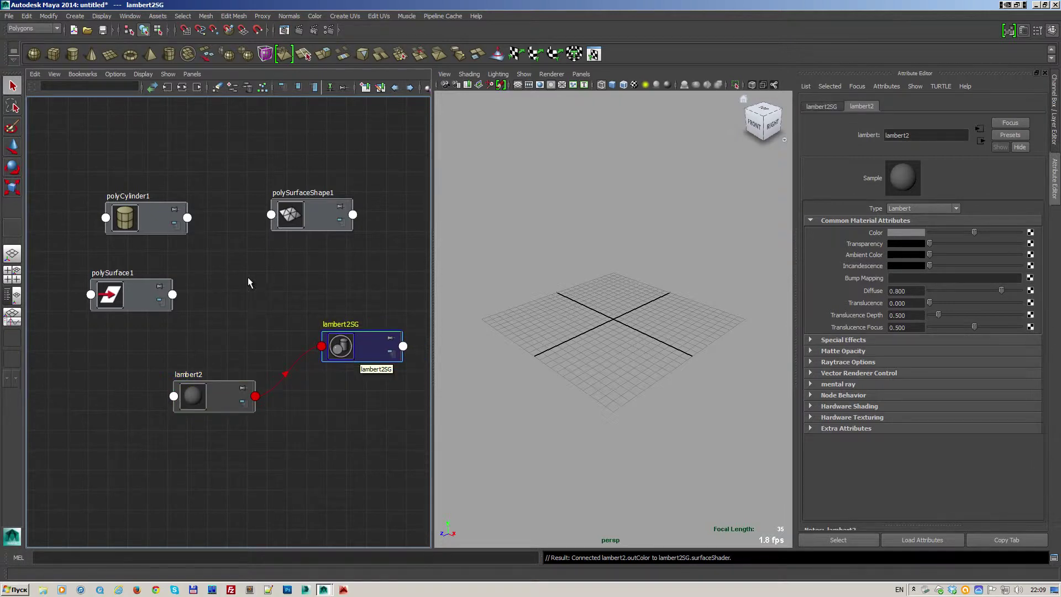
{"action": "left_click_drag", "start_coordinate": [156, 220], "coordinate": [153, 176]}
{"action": "left_click_drag", "start_coordinate": [149, 136], "coordinate": [331, 240]}
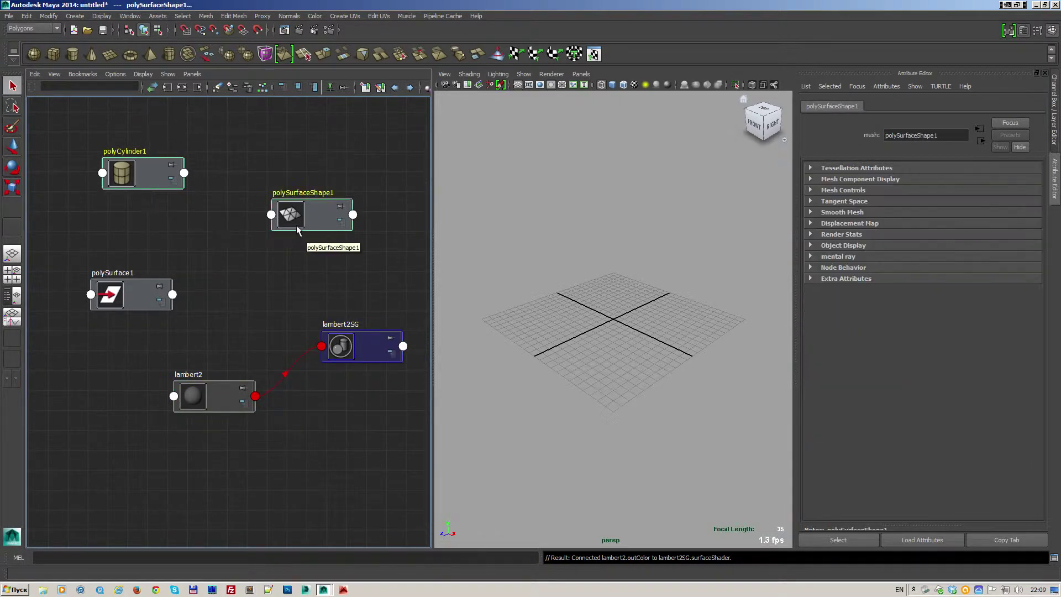
Rearrange polyCylinder1, polySurfaceShape1 and lambert2SG in the Node Editor.
{"action": "left_click", "coordinate": [315, 87]}
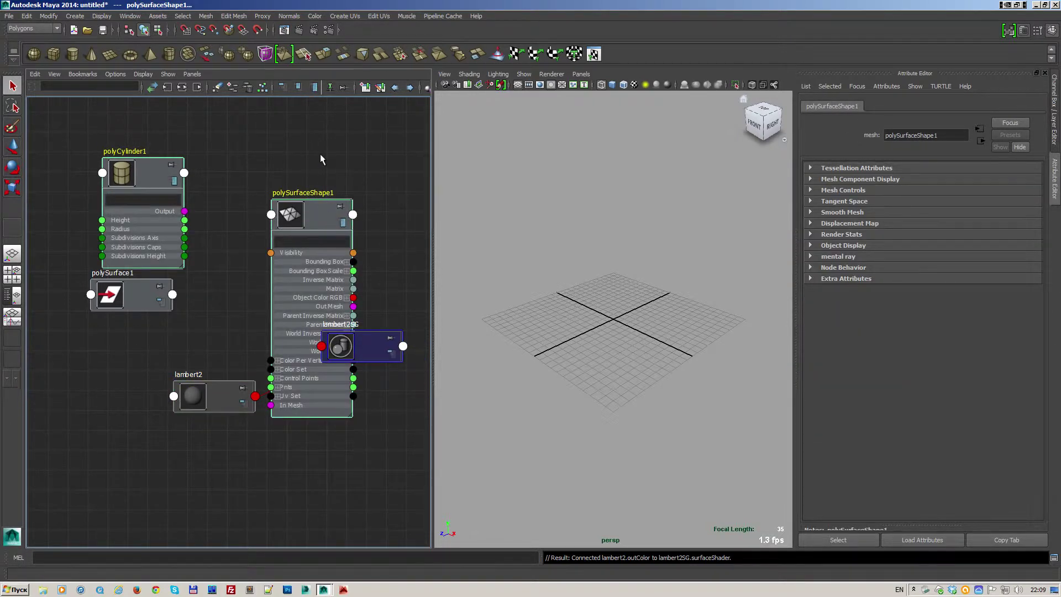
{"action": "left_click_drag", "start_coordinate": [315, 220], "coordinate": [318, 177]}
{"action": "left_click", "coordinate": [386, 276]}
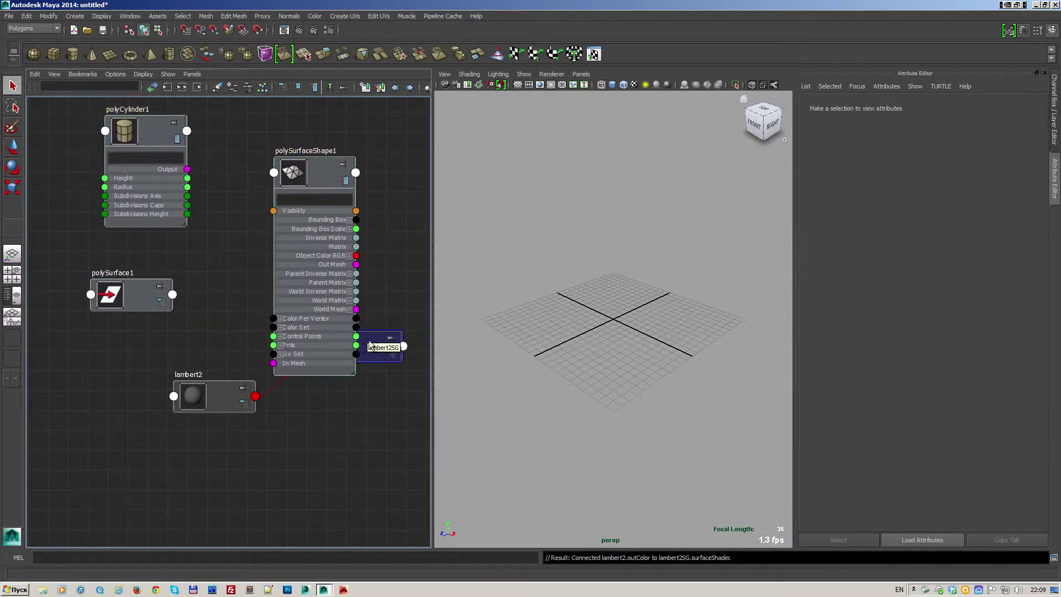
{"action": "left_click_drag", "start_coordinate": [370, 358], "coordinate": [381, 412]}
{"action": "mouse_move", "coordinate": [316, 179]}
{"action": "left_mouse_down"}
{"action": "mouse_move", "coordinate": [327, 136]}
{"action": "mouse_move", "coordinate": [300, 144]}
{"action": "left_mouse_up"}
Connect polyCylinder1 Output to polySurfaceShape1 In Mesh and zoom in on the cylinder.
{"action": "left_click_drag", "start_coordinate": [188, 169], "coordinate": [262, 332]}
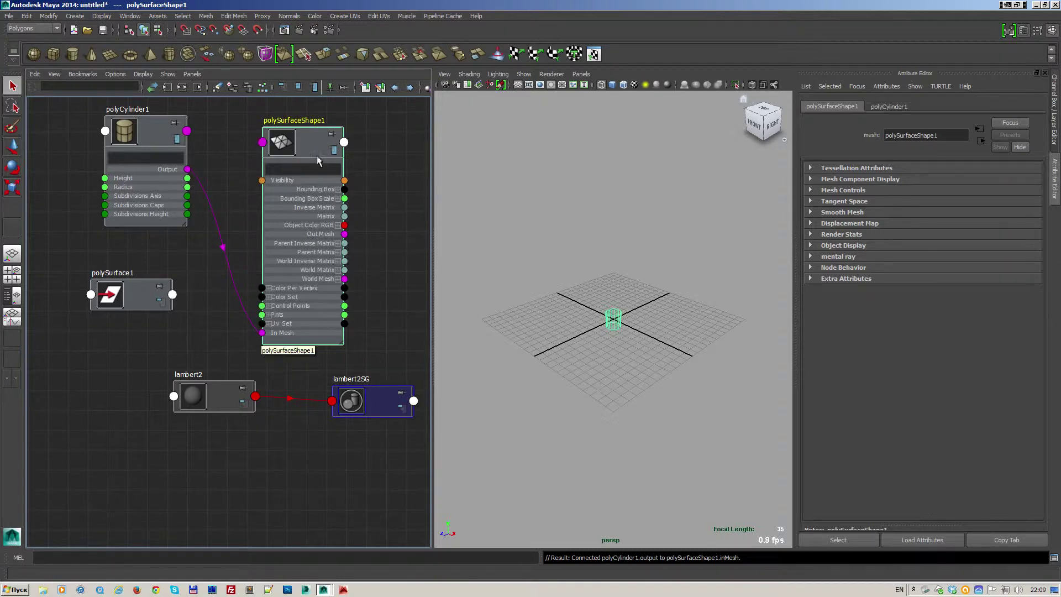
{"action": "left_click_drag", "start_coordinate": [304, 151], "coordinate": [310, 141]}
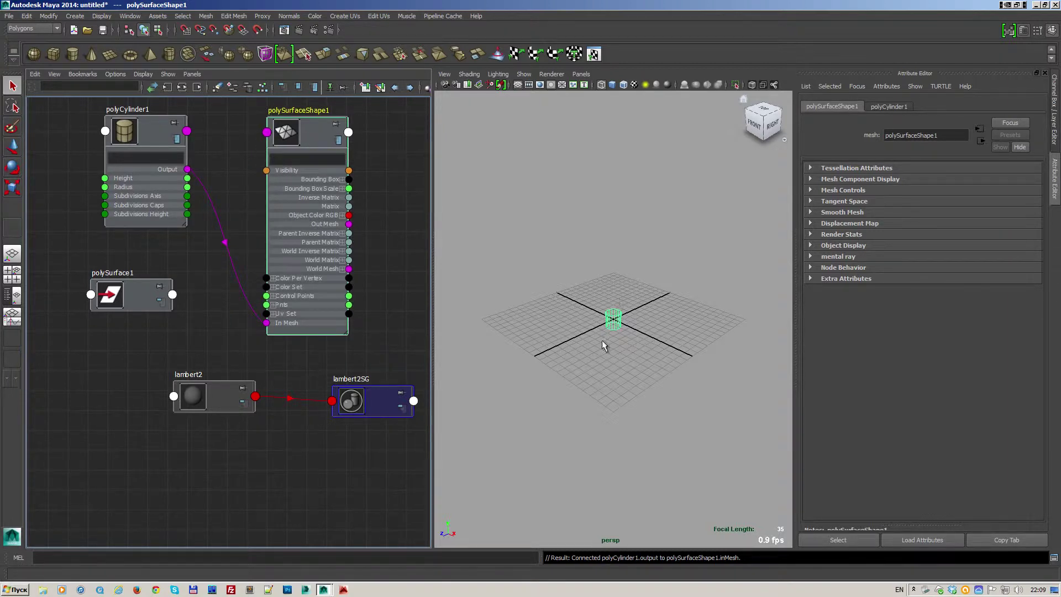
{"action": "scroll", "coordinate": [623, 318], "scroll_direction": "up", "scroll_amount": 3}
{"action": "scroll", "coordinate": [623, 317], "scroll_direction": "up", "scroll_amount": 3}
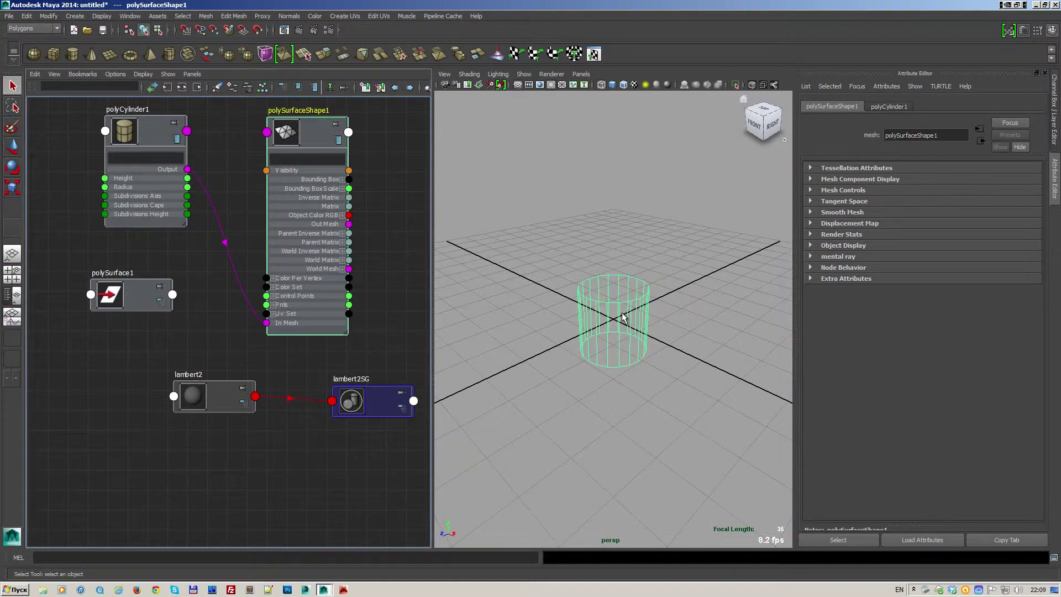
{"action": "left_click_drag", "start_coordinate": [623, 318], "coordinate": [622, 346], "text": "alt"}
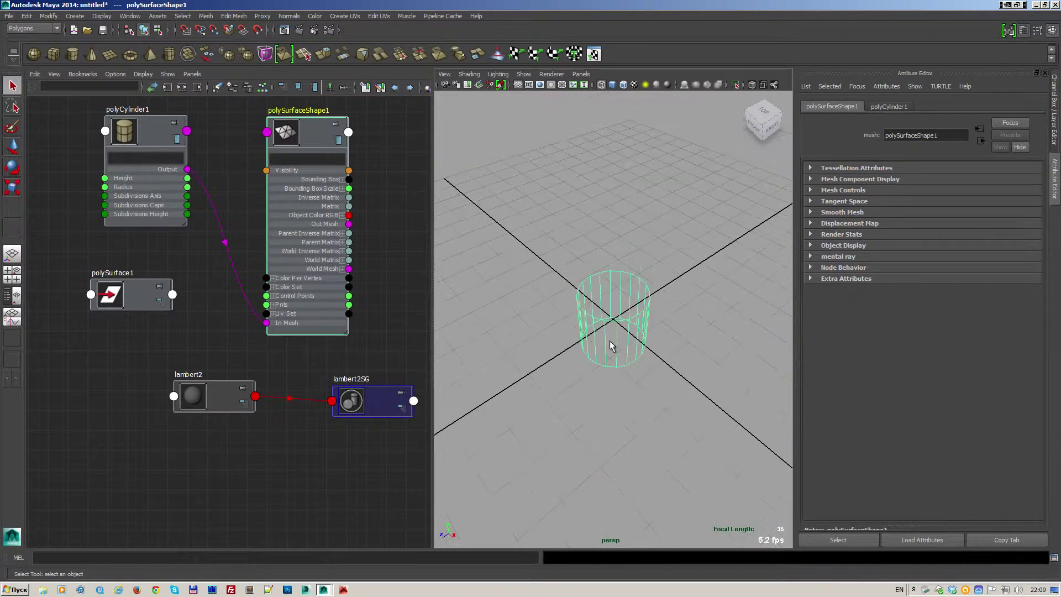
Set polyCylinder1 to 26 axis subdivisions, radius 5 and height 10, then frame it.
{"action": "left_click", "coordinate": [142, 162]}
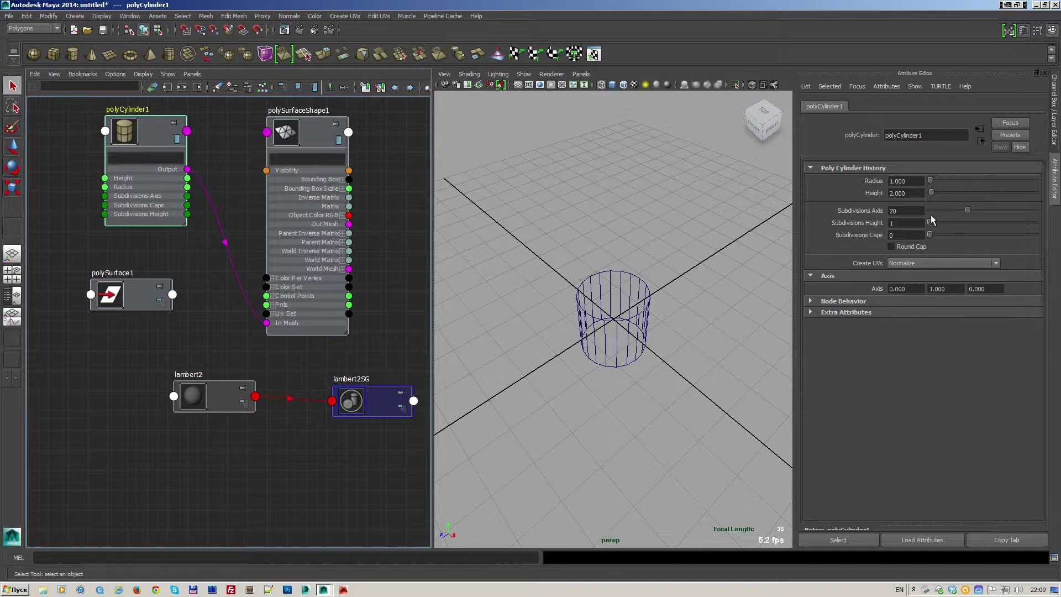
{"action": "mouse_move", "coordinate": [968, 213]}
{"action": "left_mouse_down"}
{"action": "mouse_move", "coordinate": [981, 215]}
{"action": "mouse_move", "coordinate": [937, 222]}
{"action": "mouse_move", "coordinate": [934, 235]}
{"action": "left_mouse_up"}
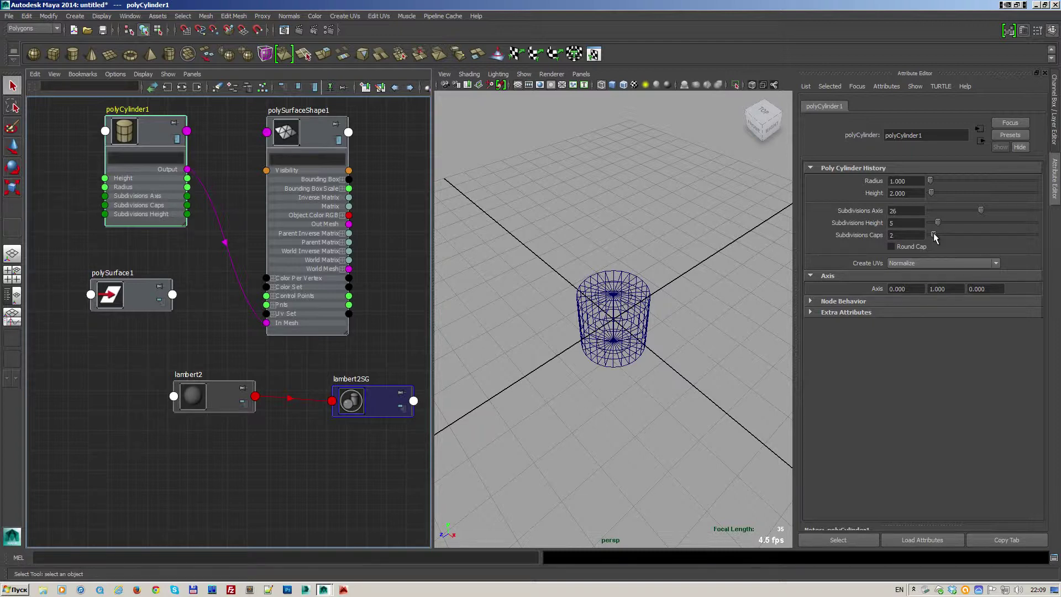
{"action": "left_click", "coordinate": [906, 180]}
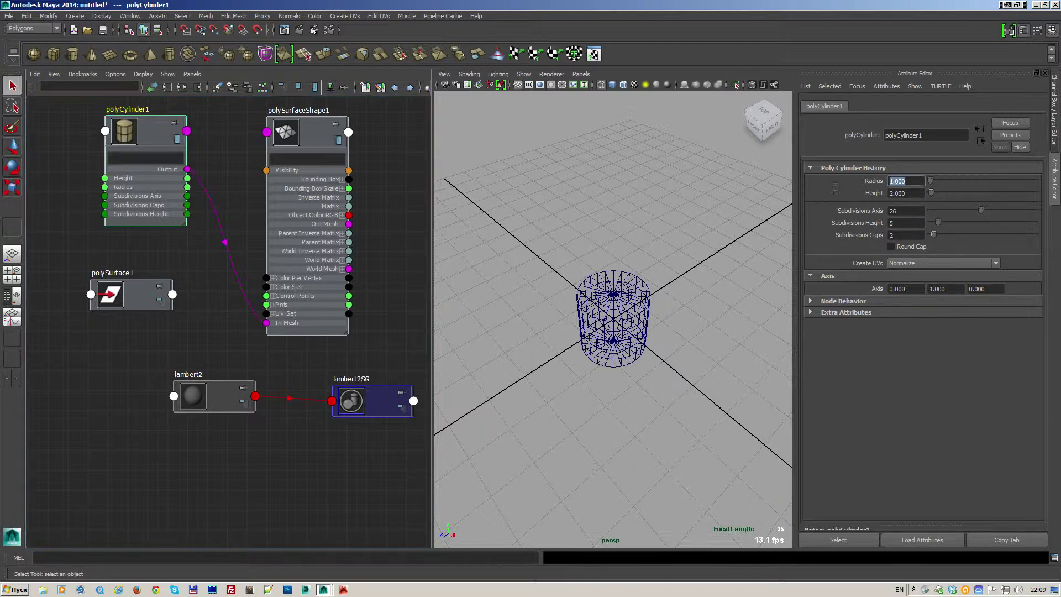
{"action": "type", "text": "5"}
{"action": "key", "text": "Tab"}
{"action": "type", "text": "10"}
{"action": "key", "text": "Return"}
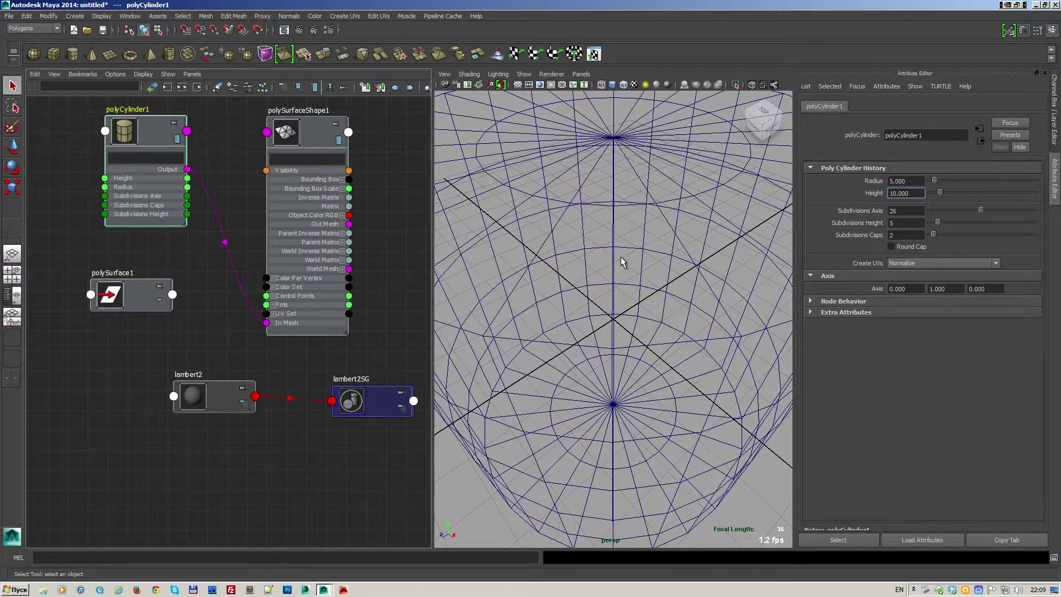
{"action": "key", "text": "f"}
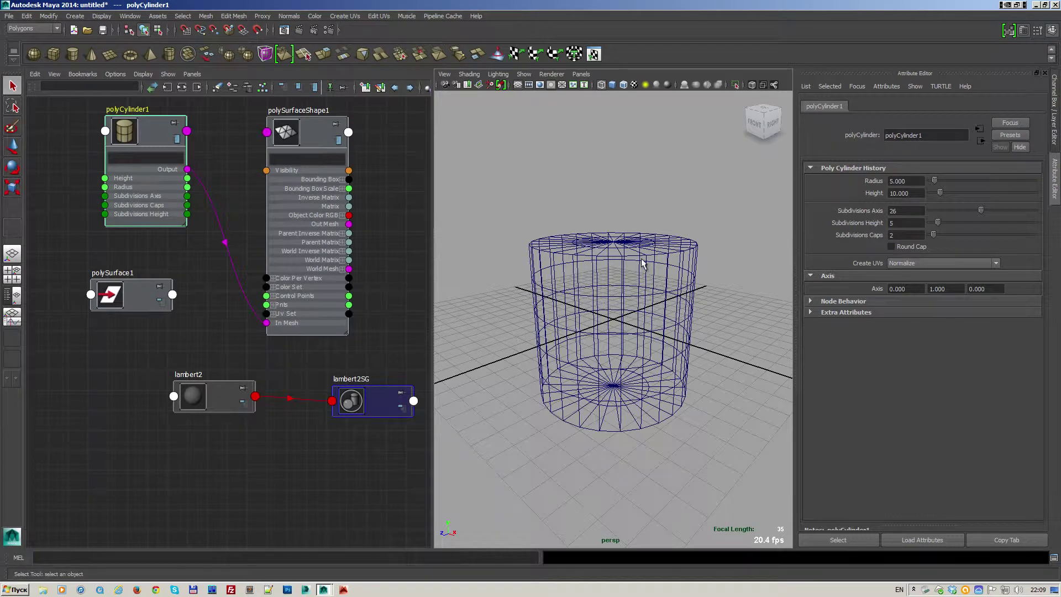
Select polySurfaceShape1 and compare its attribute tabs with polyCylinder1's.
{"action": "left_click", "coordinate": [299, 148]}
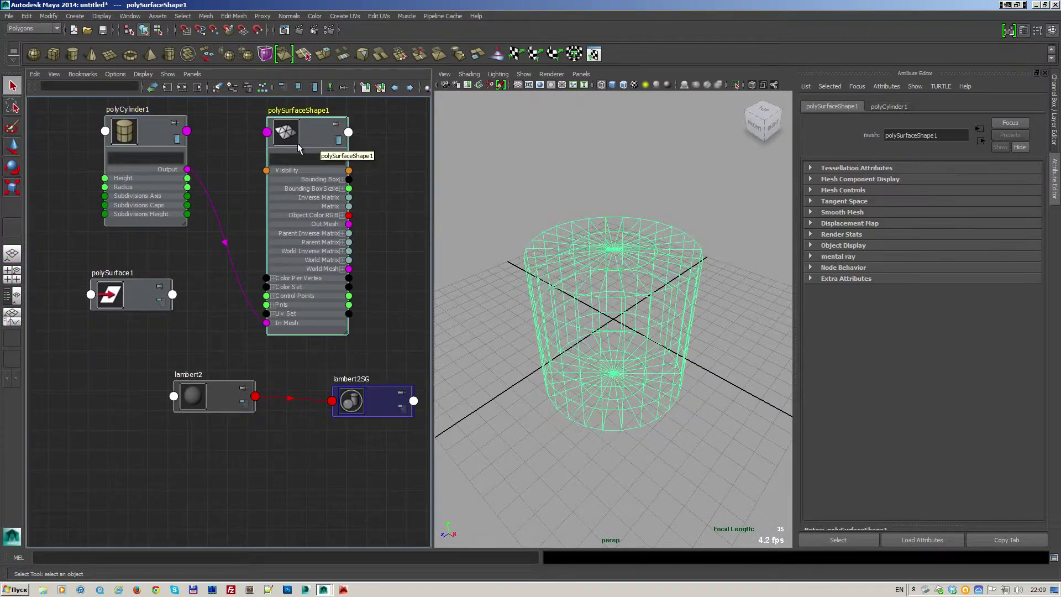
{"action": "left_click", "coordinate": [873, 107]}
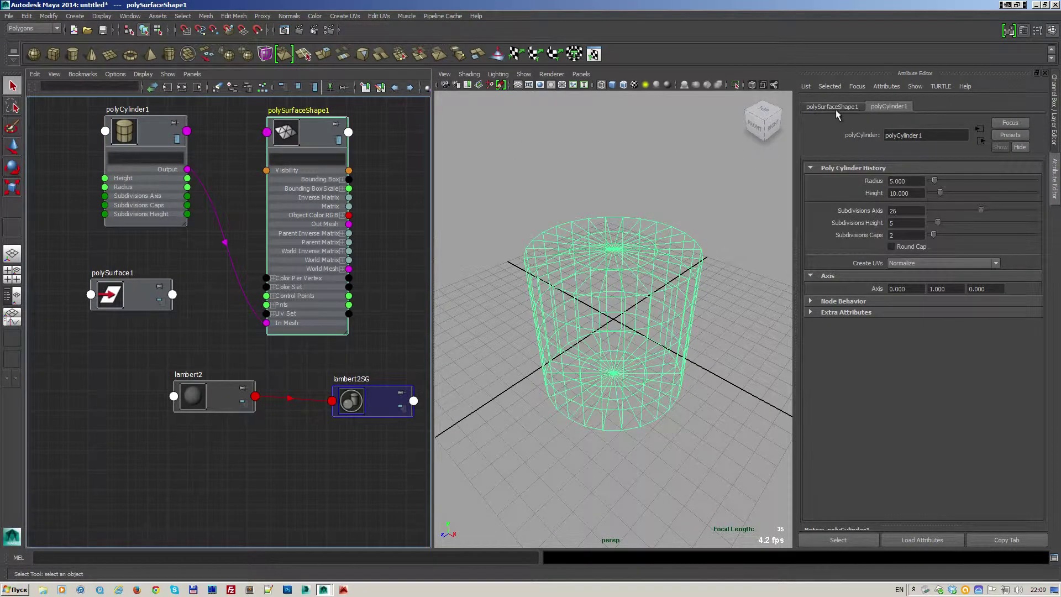
{"action": "left_click", "coordinate": [837, 106]}
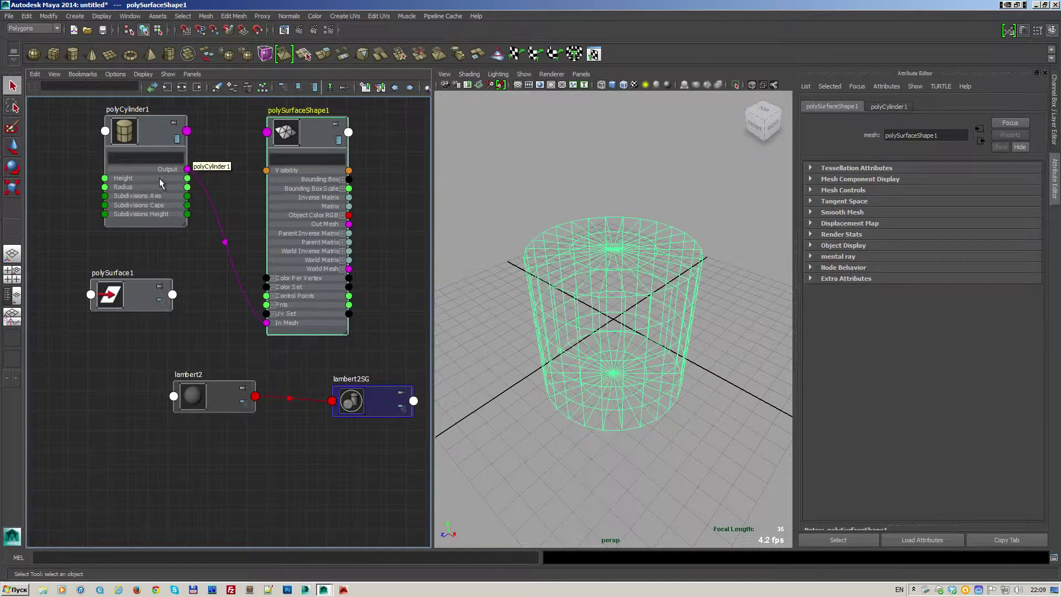
Set polySurface1's Translate Y to 5 and orbit to see the raised cylinder.
{"action": "left_click", "coordinate": [149, 297]}
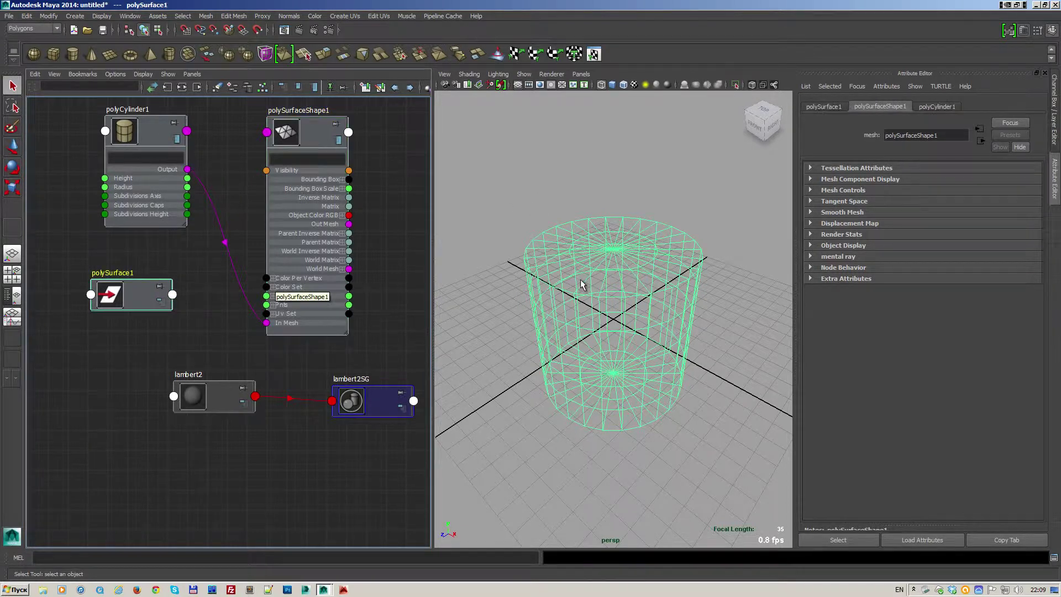
{"action": "left_click", "coordinate": [834, 108]}
{"action": "left_click_drag", "start_coordinate": [946, 182], "coordinate": [923, 181]}
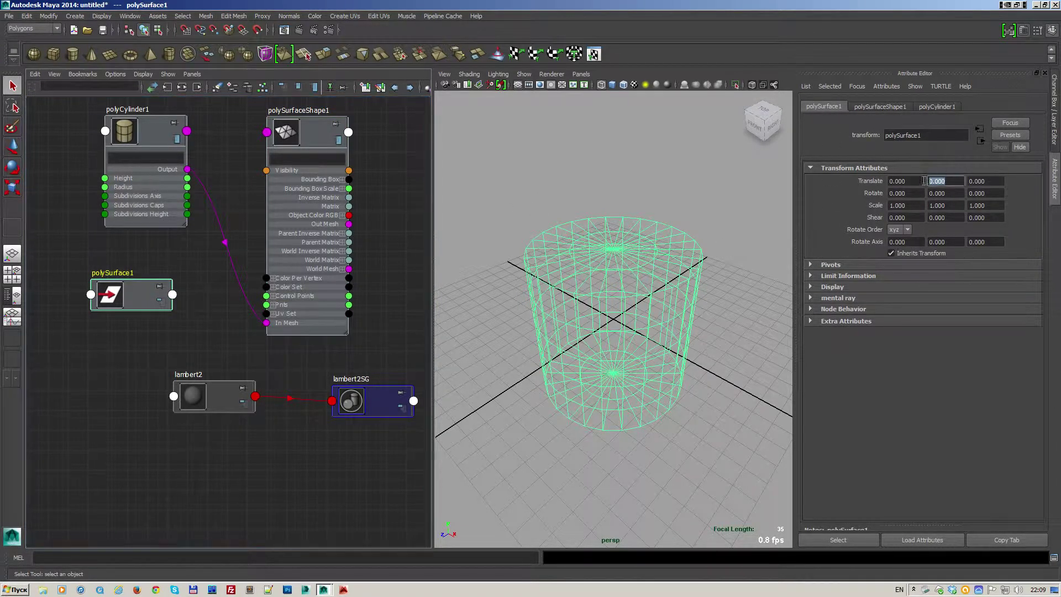
{"action": "type", "text": "5.000"}
{"action": "key", "text": "Return"}
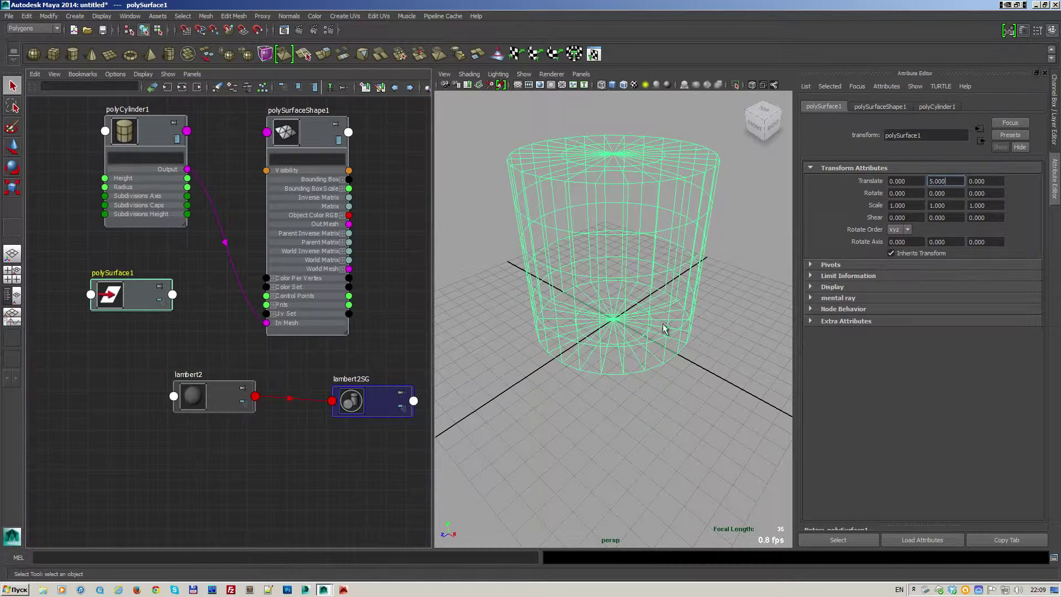
{"action": "left_click_drag", "start_coordinate": [664, 328], "coordinate": [623, 296], "text": "alt"}
{"action": "right_click_drag", "start_coordinate": [623, 296], "coordinate": [634, 303], "text": "alt"}
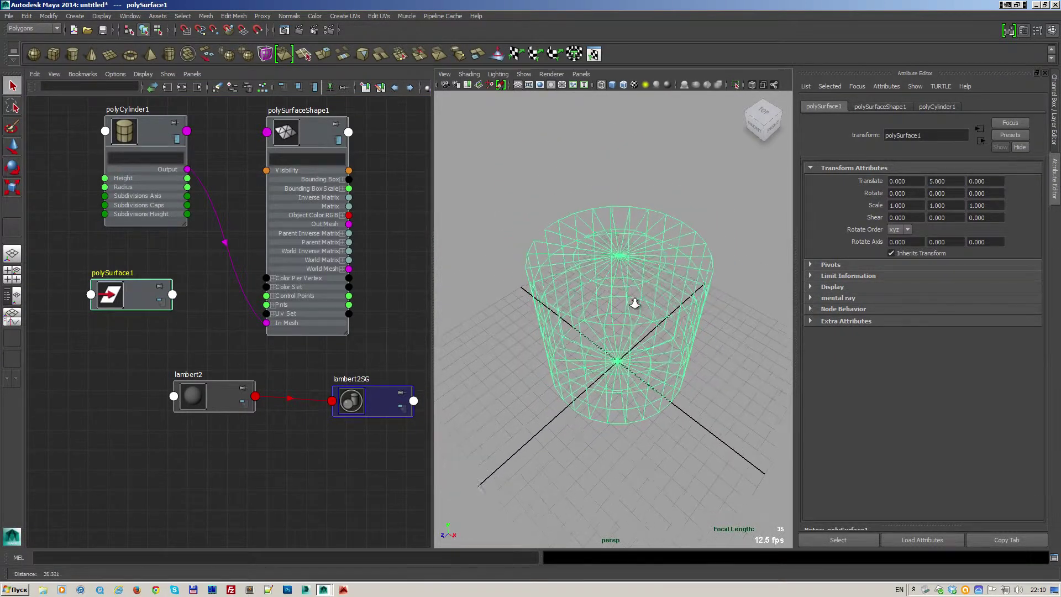
{"action": "mouse_move", "coordinate": [634, 303]}
{"action": "left_mouse_down", "text": "alt"}
{"action": "mouse_move", "coordinate": [641, 329]}
{"action": "mouse_move", "coordinate": [697, 301]}
{"action": "left_mouse_up", "text": "alt"}
Check the viewport shading menu and toggle the cylinder selection without changes.
{"action": "left_click", "coordinate": [724, 292]}
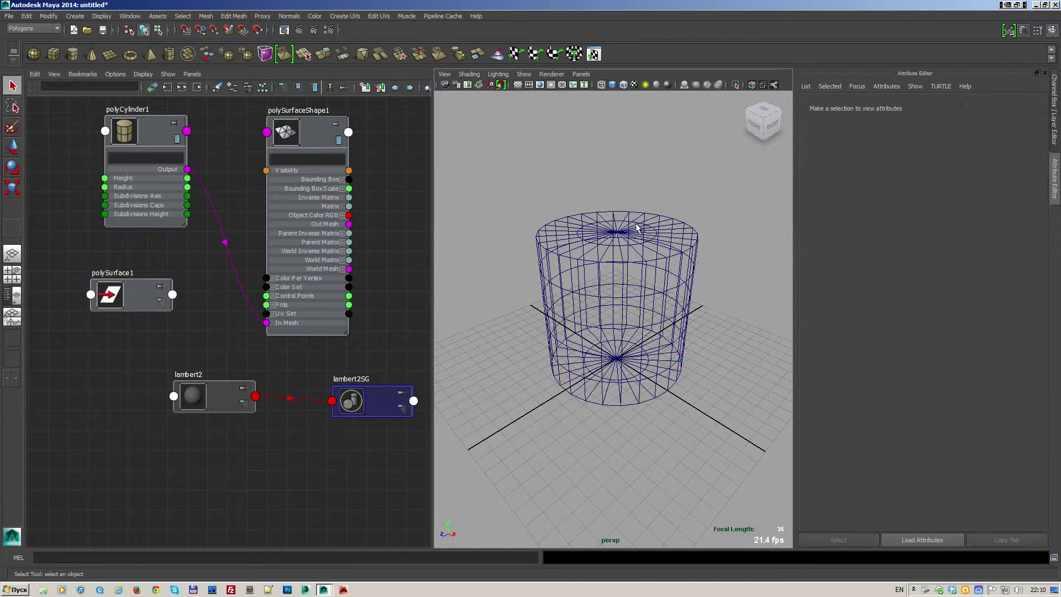
{"action": "left_click", "coordinate": [469, 74]}
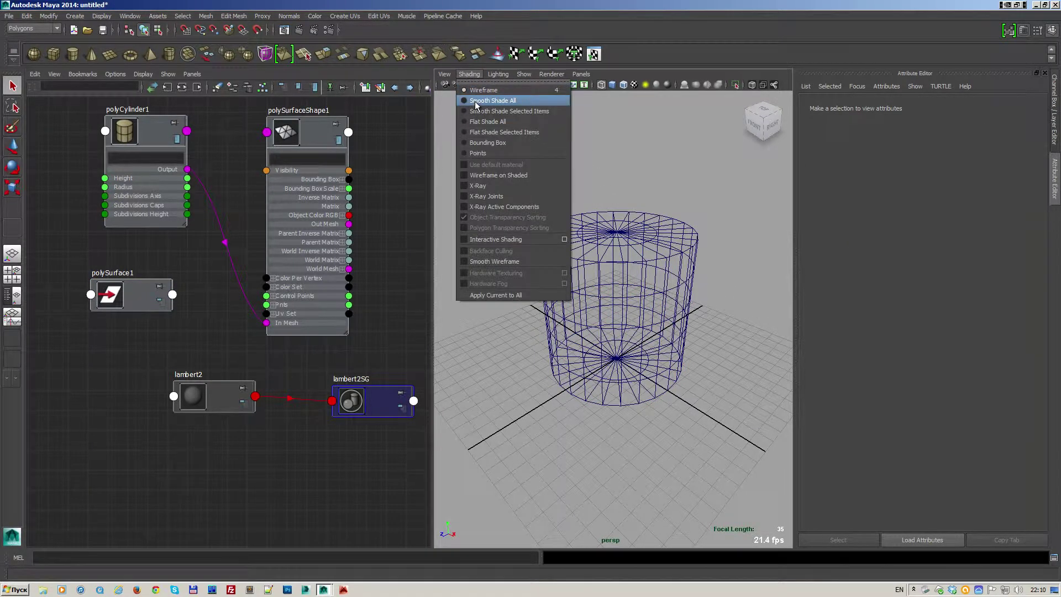
{"action": "left_click", "coordinate": [476, 111]}
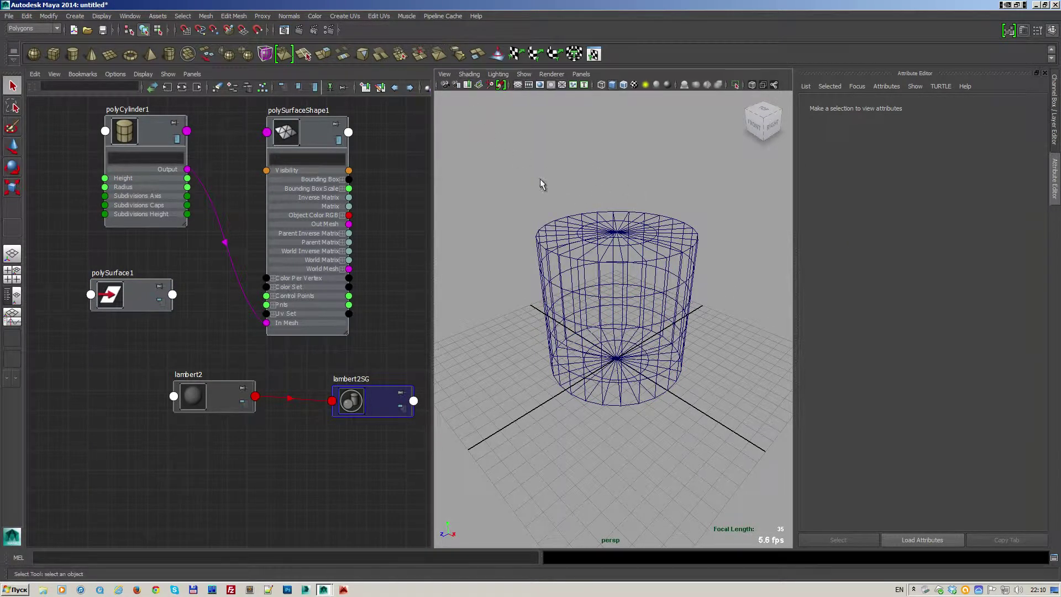
{"action": "left_click", "coordinate": [650, 246]}
{"action": "left_click", "coordinate": [535, 163]}
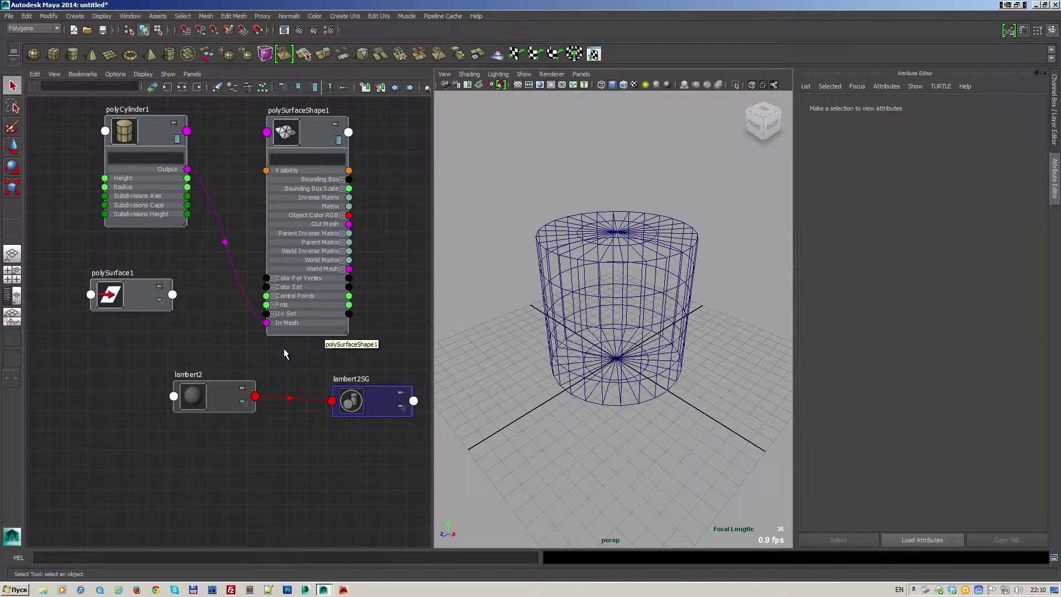
Move lambert2SG beside polySurfaceShape1 and expand it to show its shader inputs.
{"action": "mouse_move", "coordinate": [201, 166]}
{"action": "left_mouse_down"}
{"action": "mouse_move", "coordinate": [309, 171]}
{"action": "mouse_move", "coordinate": [265, 137]}
{"action": "left_mouse_up"}
{"action": "left_click", "coordinate": [358, 252]}
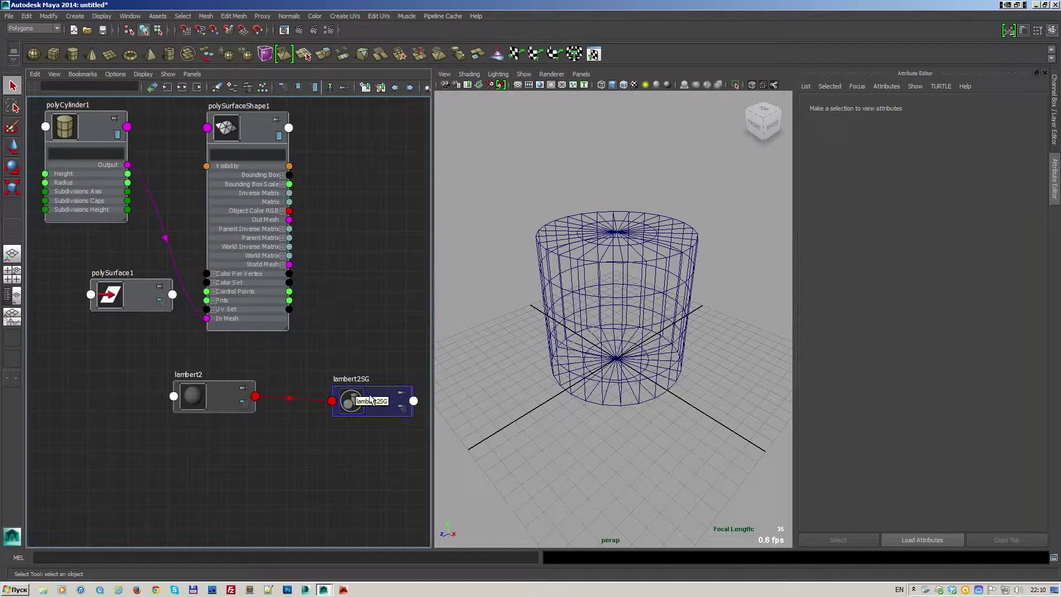
{"action": "left_click_drag", "start_coordinate": [380, 398], "coordinate": [388, 209]}
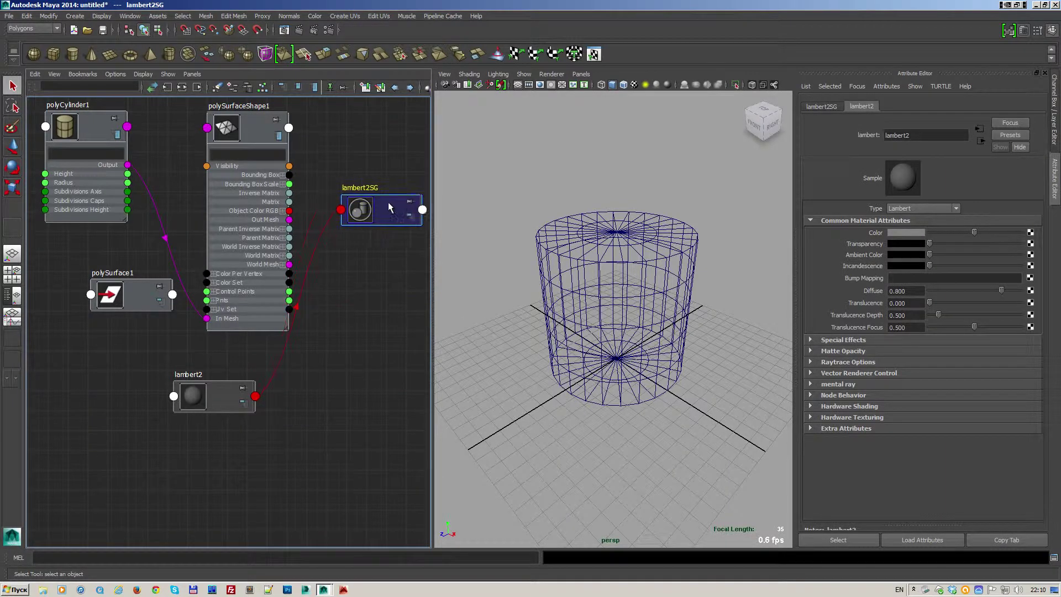
{"action": "left_click", "coordinate": [410, 217]}
{"action": "left_click", "coordinate": [410, 217]}
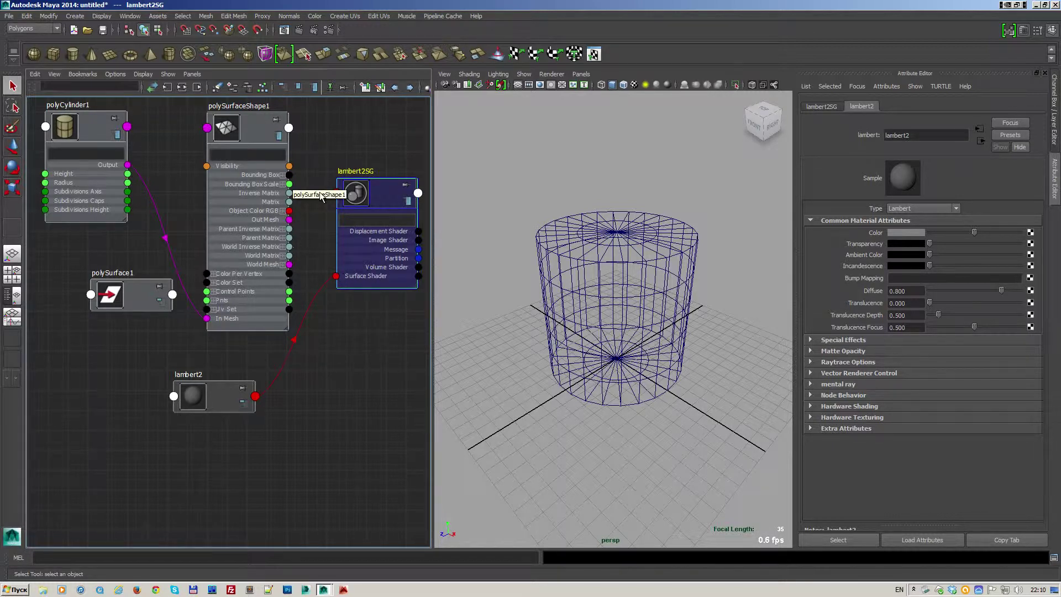
Open the Connection Editor with polySurfaceShape1 on the left and lambert2SG on the right.
{"action": "left_click", "coordinate": [129, 16]}
{"action": "mouse_move", "coordinate": [151, 32]}
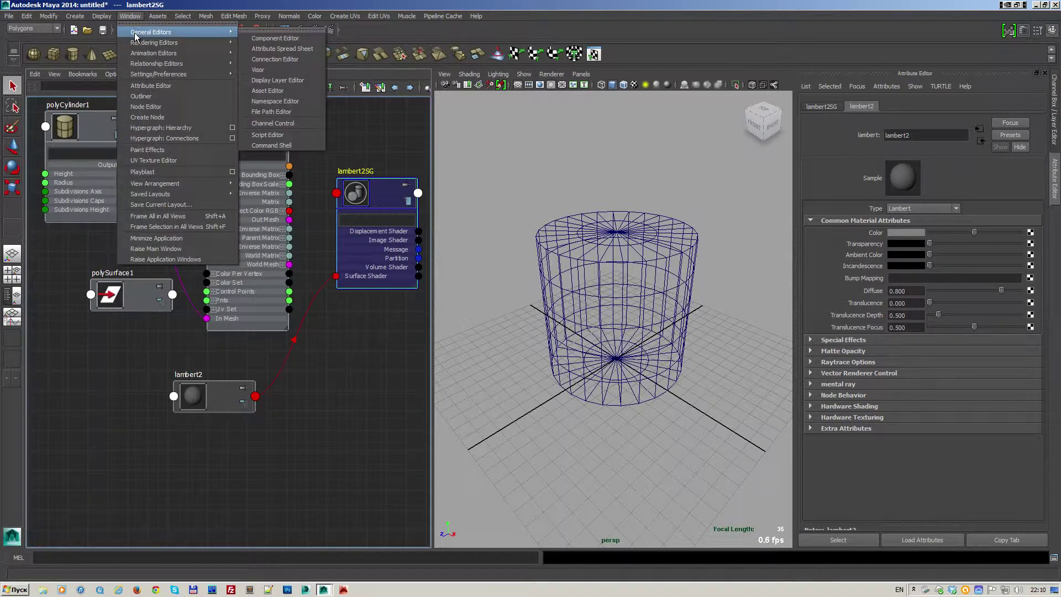
{"action": "left_click", "coordinate": [274, 59]}
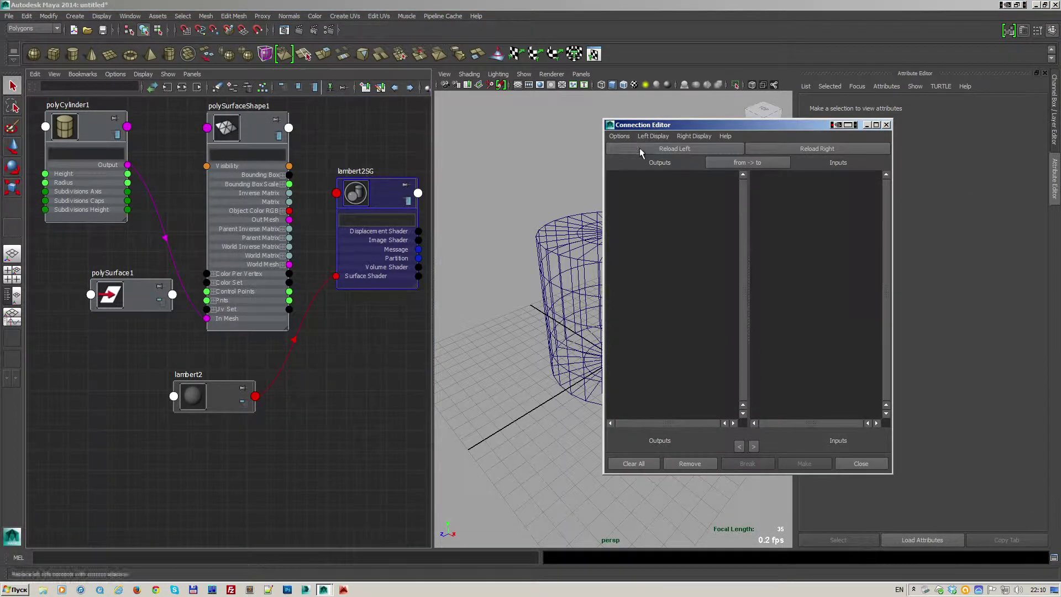
{"action": "left_click_drag", "start_coordinate": [683, 126], "coordinate": [805, 156]}
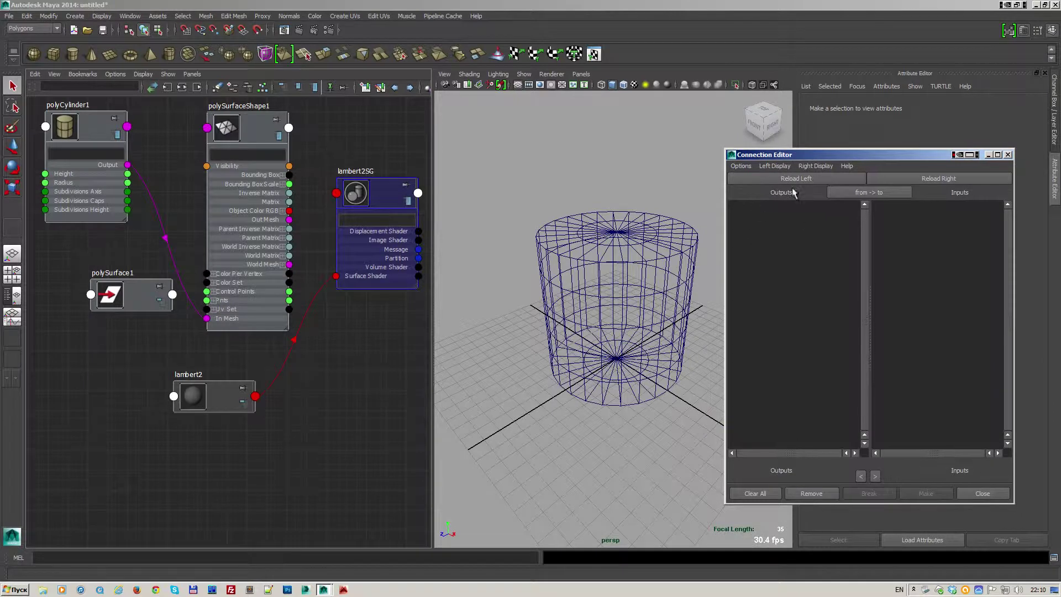
{"action": "left_click", "coordinate": [246, 133]}
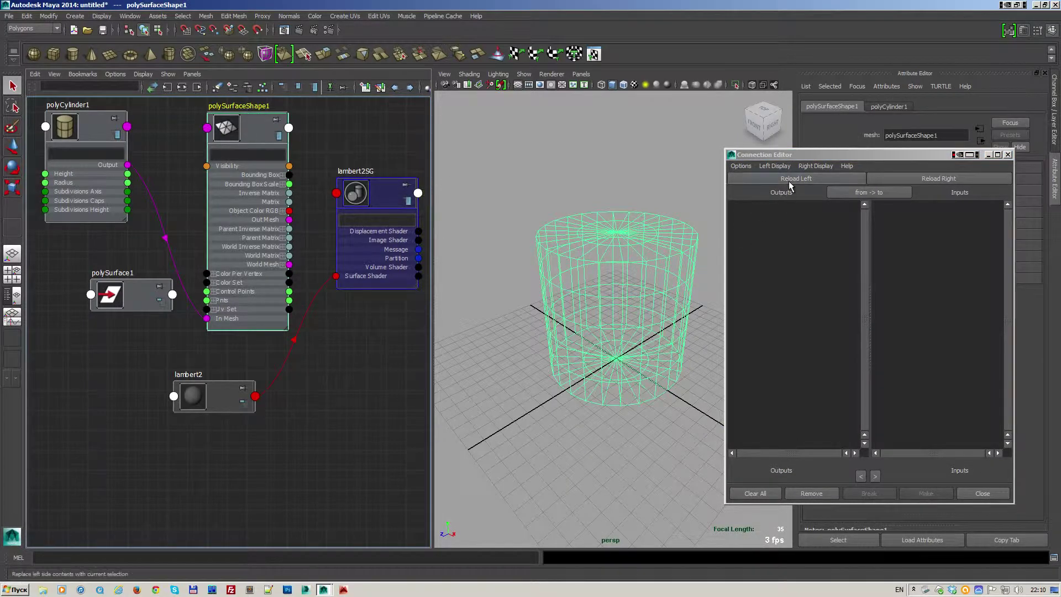
{"action": "left_click", "coordinate": [381, 202]}
{"action": "left_click", "coordinate": [880, 178]}
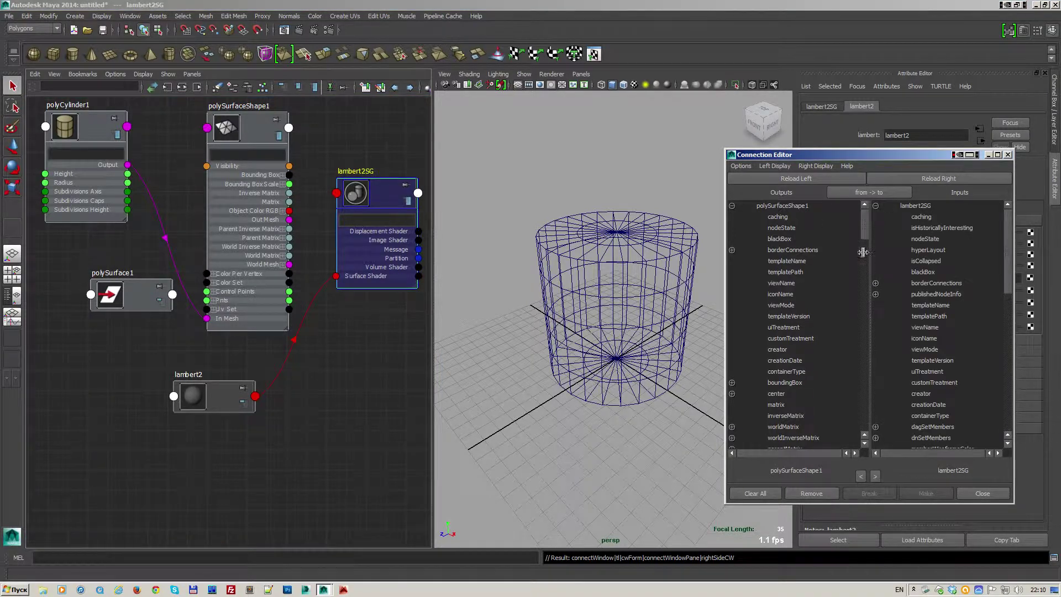
Connect instObjGroups to dagSetMembers, then select the cylinder.
{"action": "left_click_drag", "start_coordinate": [813, 159], "coordinate": [813, 153]}
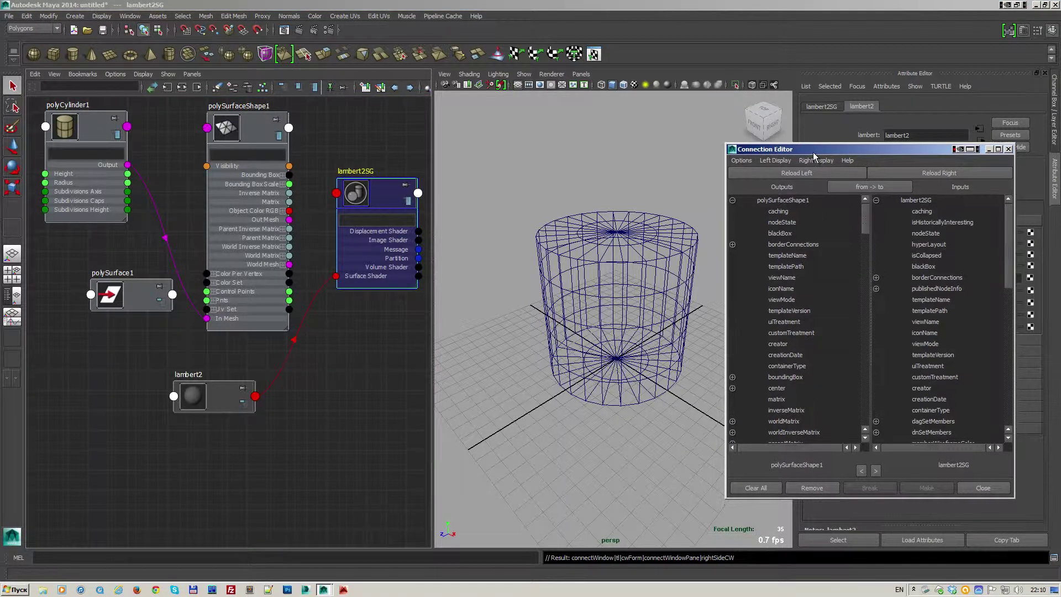
{"action": "scroll", "coordinate": [823, 244], "scroll_direction": "down", "scroll_amount": 4}
{"action": "left_click_drag", "start_coordinate": [865, 218], "coordinate": [868, 257]}
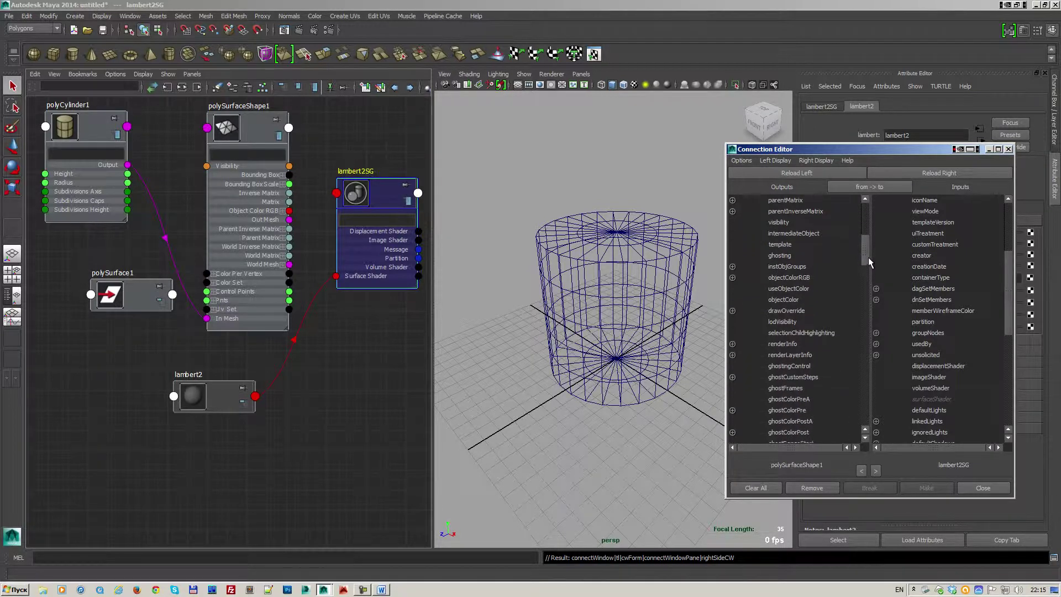
{"action": "left_click", "coordinate": [760, 267]}
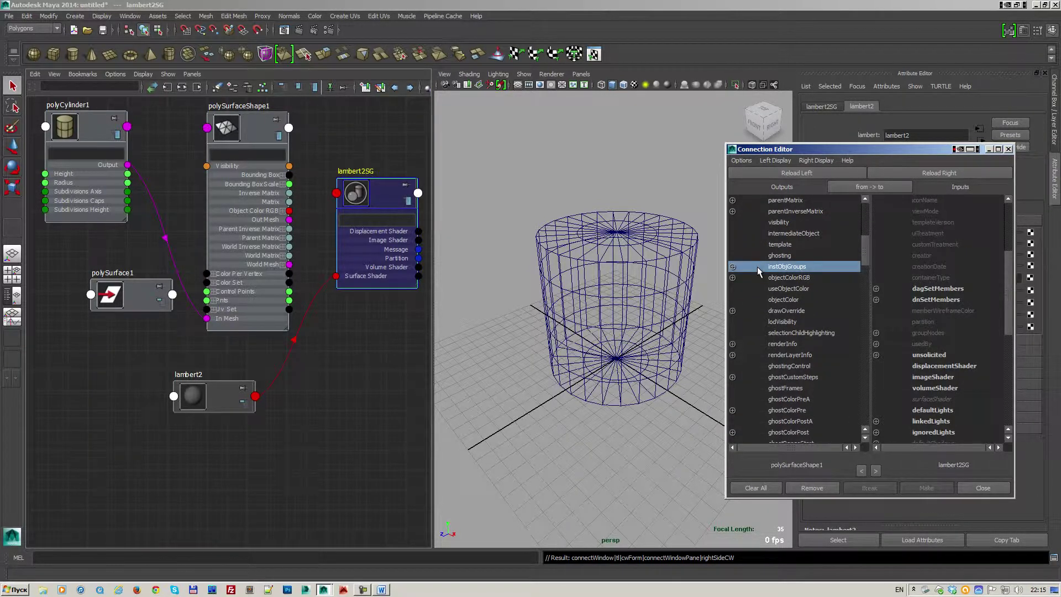
{"action": "left_click", "coordinate": [926, 290]}
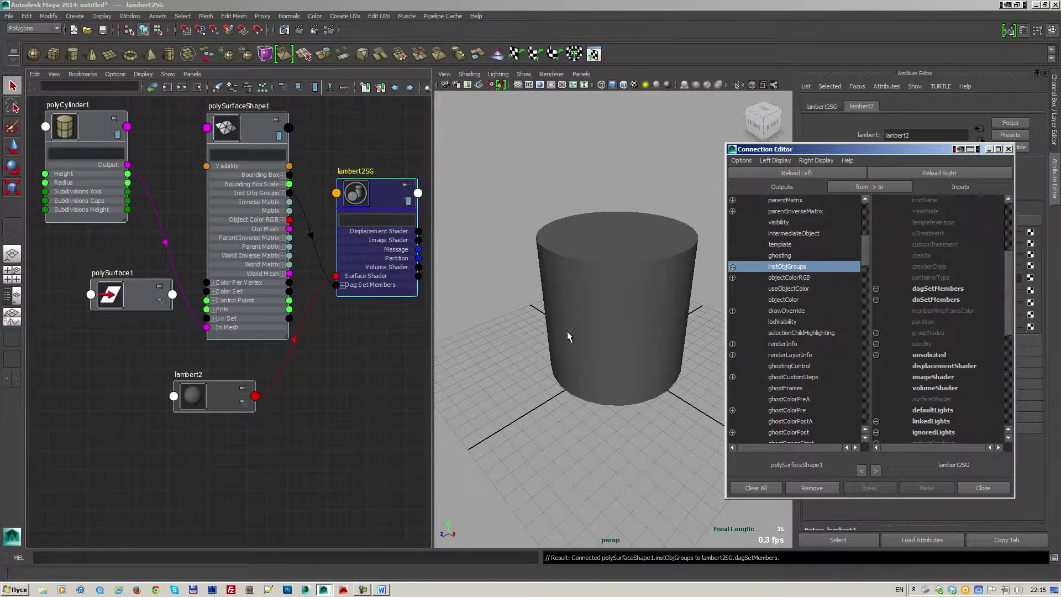
{"action": "left_click", "coordinate": [597, 287]}
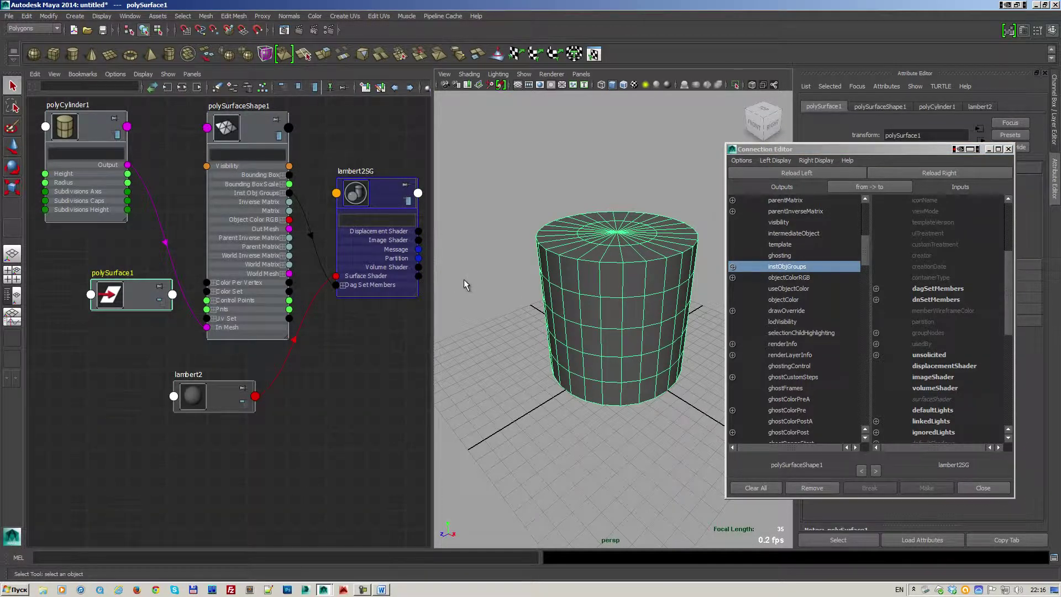
Assign the lambert2 material to the selected cylinder.
{"action": "right_click_drag", "start_coordinate": [217, 393], "coordinate": [221, 374]}
{"action": "left_click", "coordinate": [221, 375]}
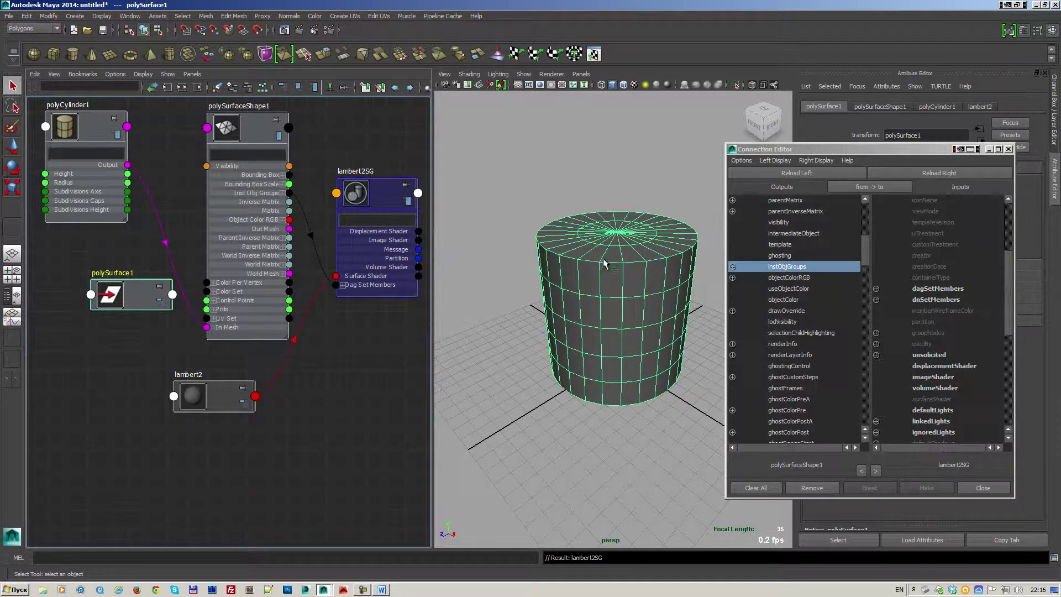
{"action": "left_click", "coordinate": [606, 200]}
{"action": "left_click", "coordinate": [613, 264]}
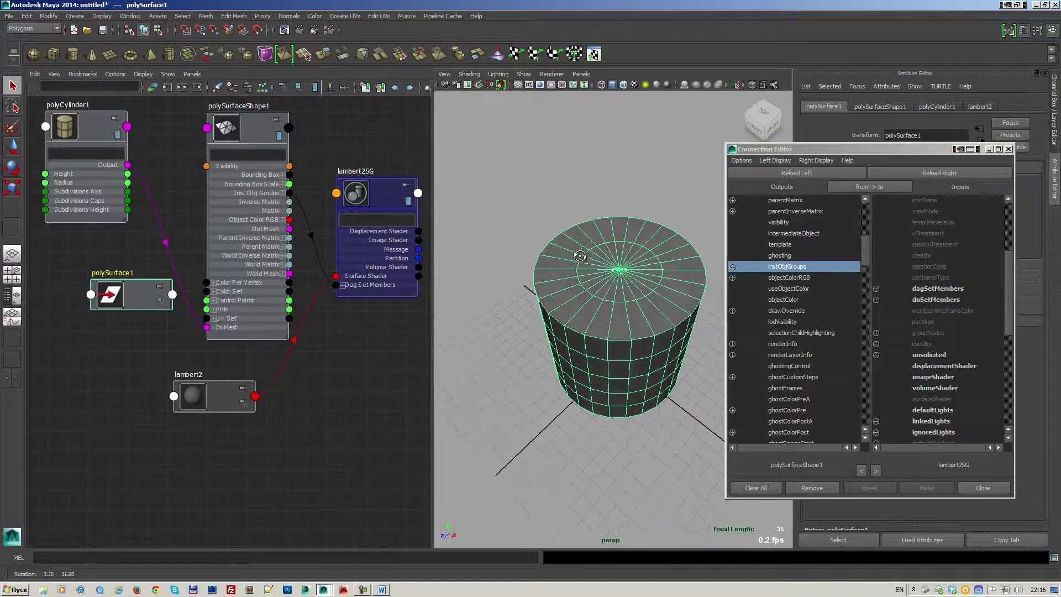
{"action": "left_click_drag", "start_coordinate": [580, 258], "coordinate": [603, 253], "text": "alt"}
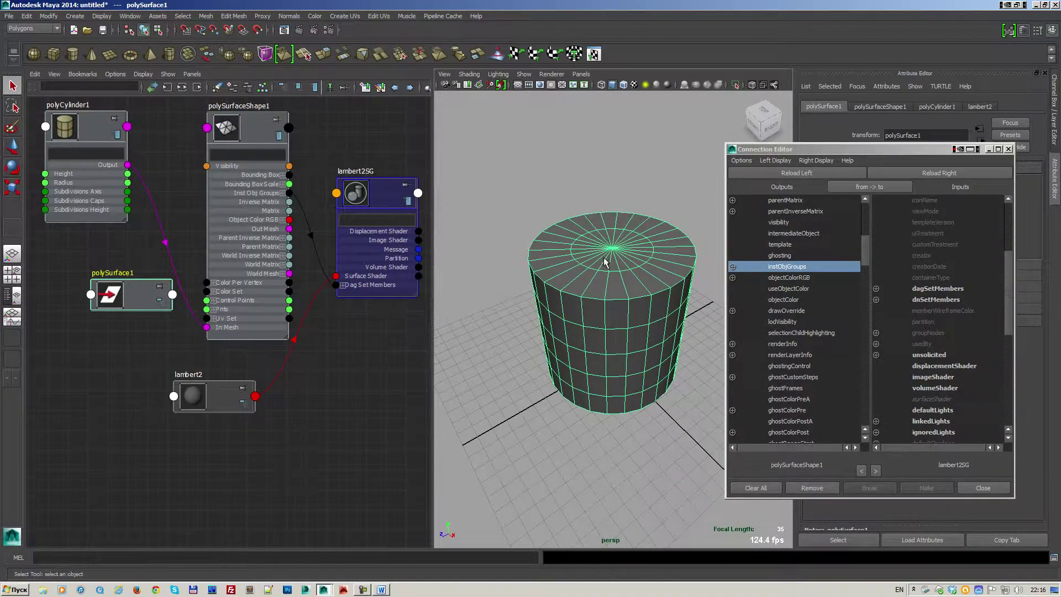
Close the Connection Editor and bring up lambert2's material attributes.
{"action": "left_click", "coordinate": [983, 488]}
{"action": "left_click_drag", "start_coordinate": [663, 306], "coordinate": [636, 288], "text": "alt"}
{"action": "left_click", "coordinate": [988, 109]}
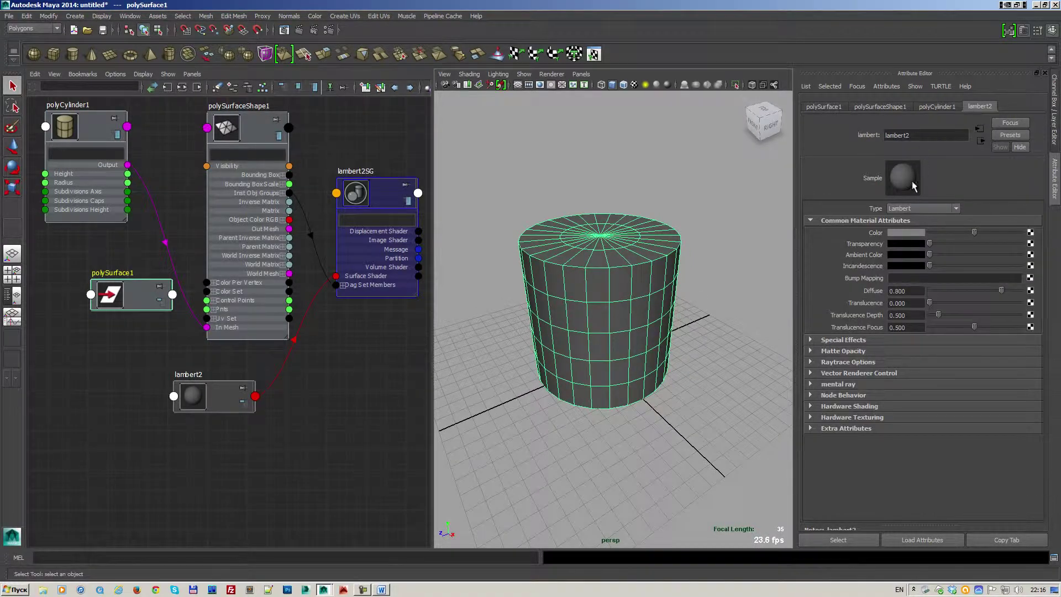
{"action": "left_click", "coordinate": [979, 141]}
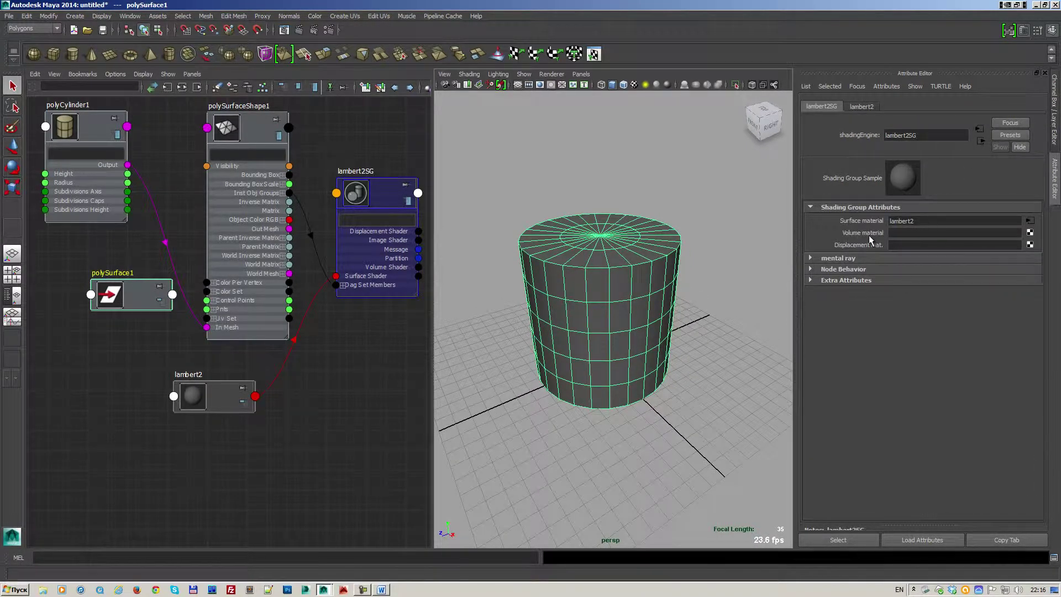
{"action": "left_click", "coordinate": [861, 106]}
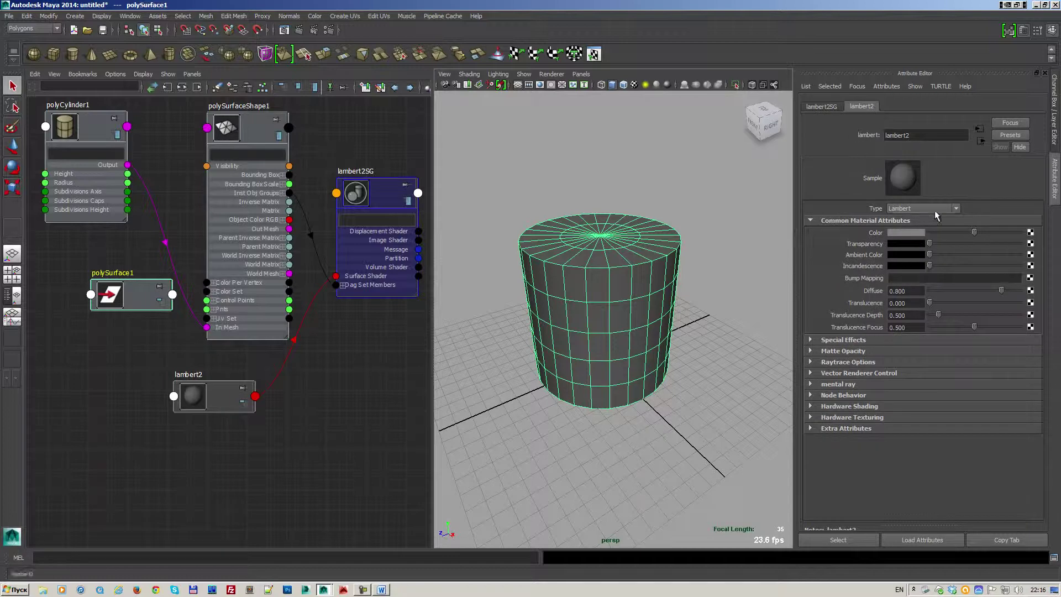
Change lambert2's colour to dark red in the colour chooser.
{"action": "left_click", "coordinate": [906, 233]}
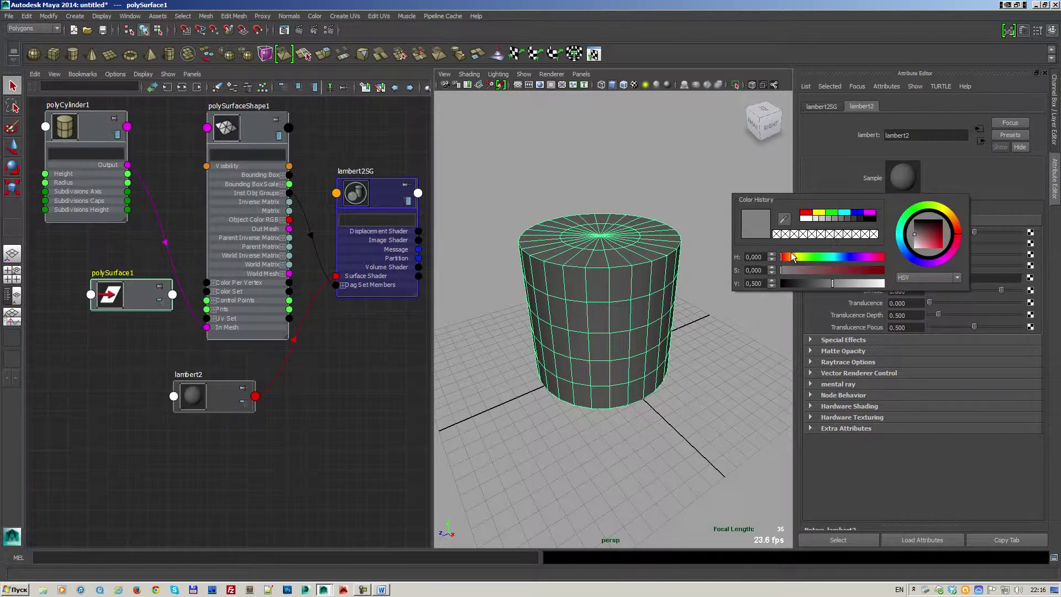
{"action": "left_click_drag", "start_coordinate": [792, 256], "coordinate": [870, 271]}
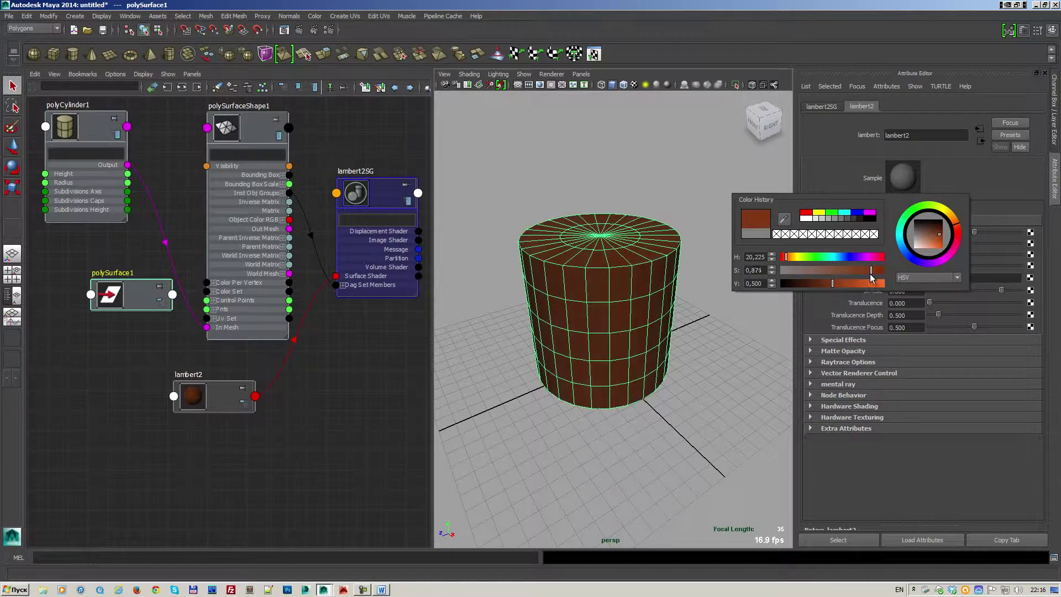
{"action": "left_click_drag", "start_coordinate": [787, 256], "coordinate": [783, 256]}
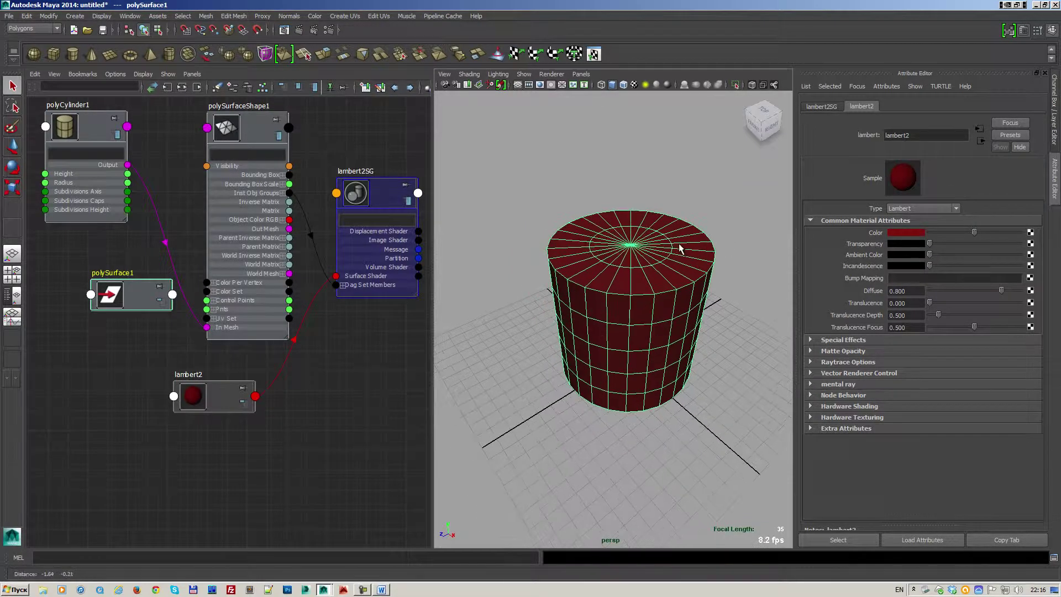
{"action": "middle_click_drag", "start_coordinate": [682, 255], "coordinate": [710, 243], "text": "alt"}
Render the dark red cylinder with mental ray, review the image, then close the Render View.
{"action": "left_click", "coordinate": [585, 86]}
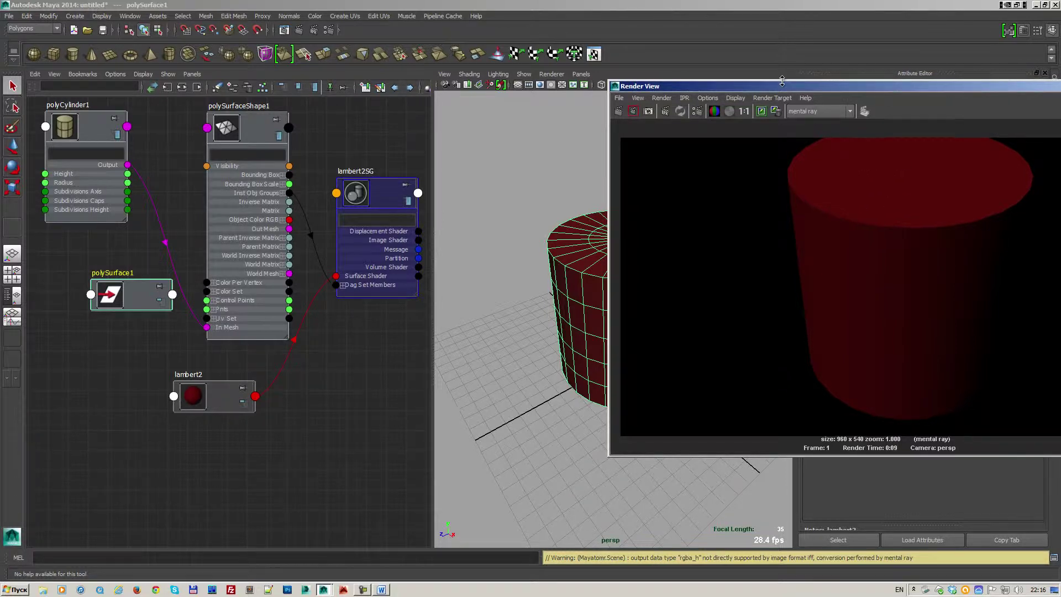
{"action": "left_click_drag", "start_coordinate": [887, 85], "coordinate": [753, 79]}
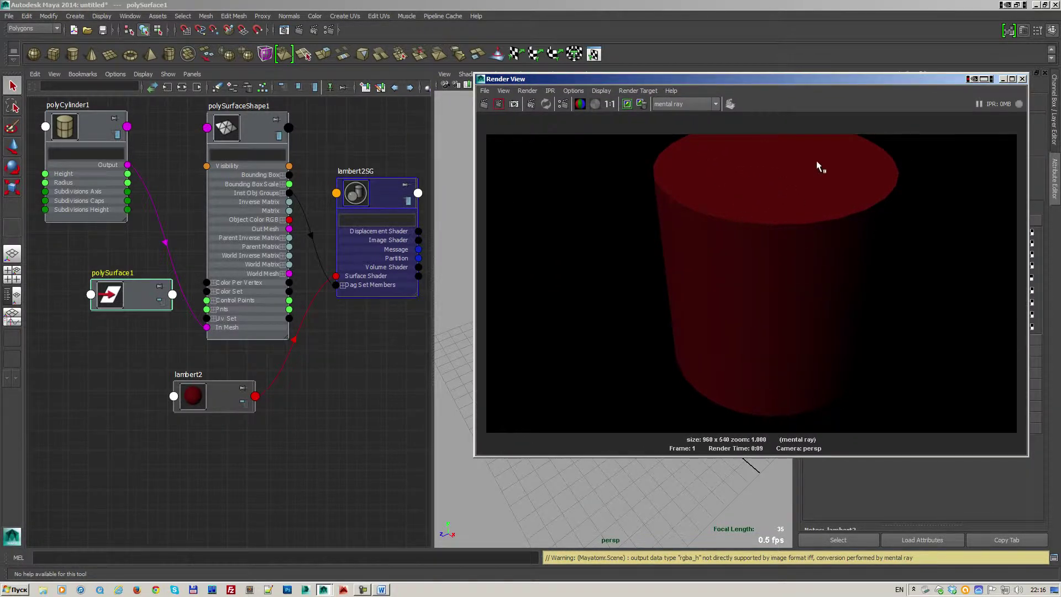
{"action": "left_click", "coordinate": [1022, 79]}
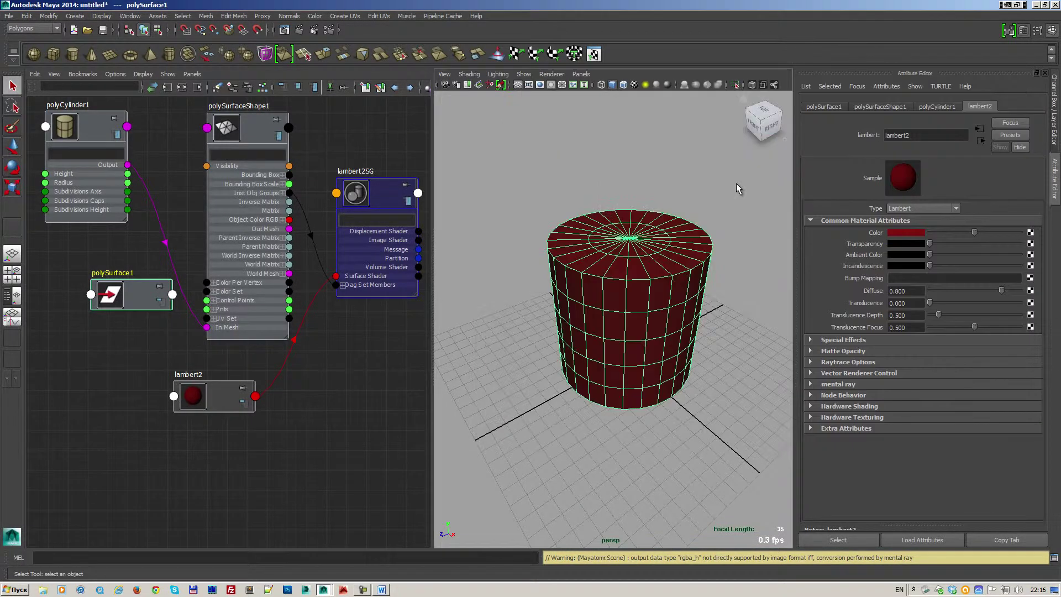